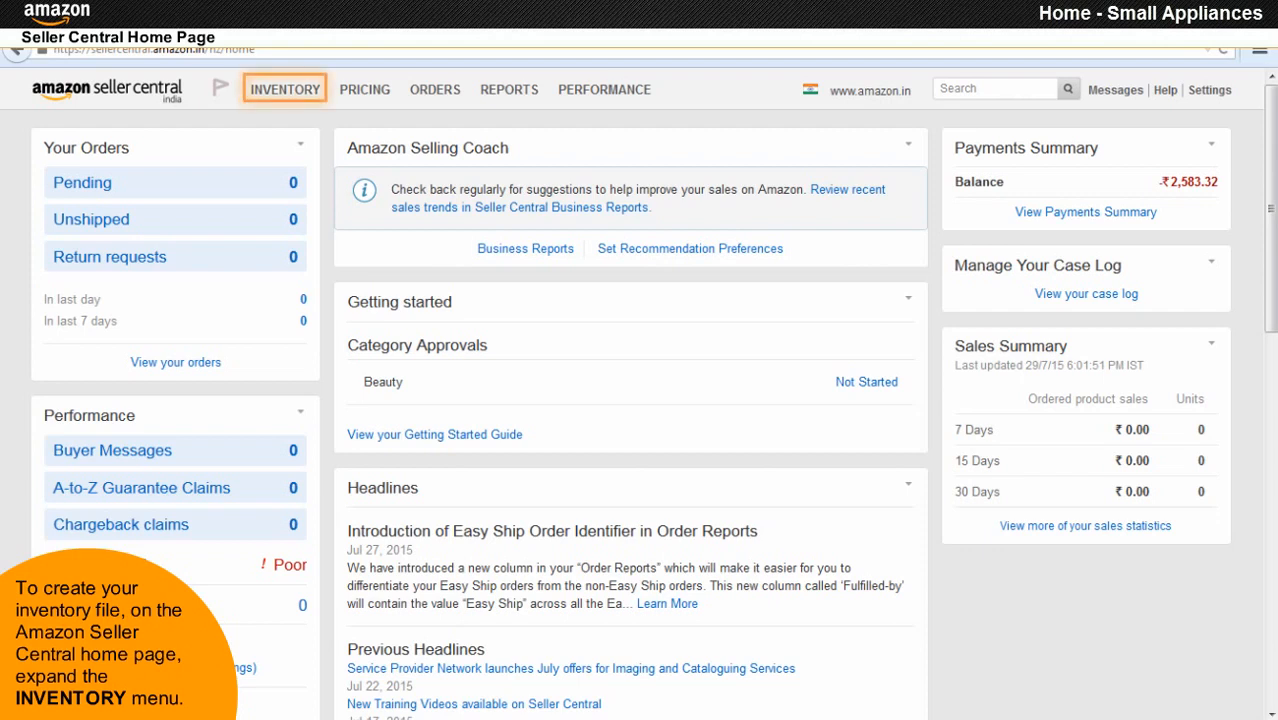
From Add Products via Upload, download the Home - Small Appliances inventory template and open it in Excel.
{"action": "mouse_move", "coordinate": [285, 97]}
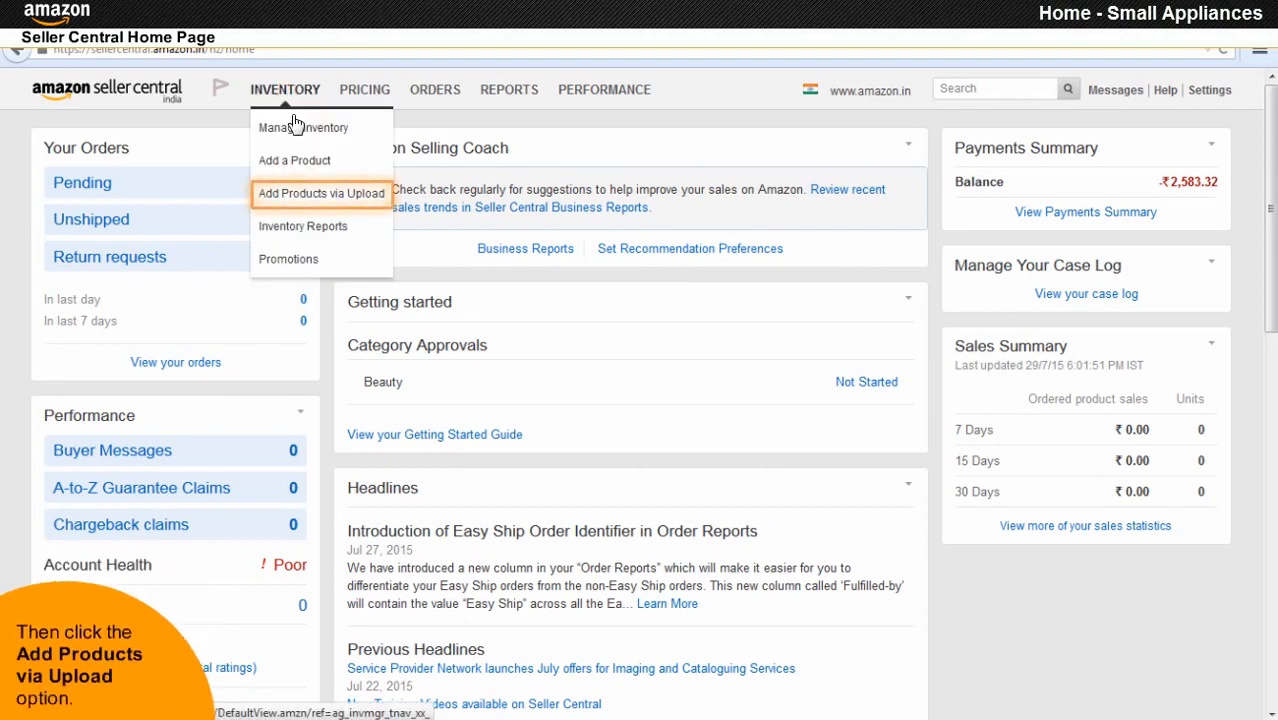
{"action": "left_click", "coordinate": [322, 196]}
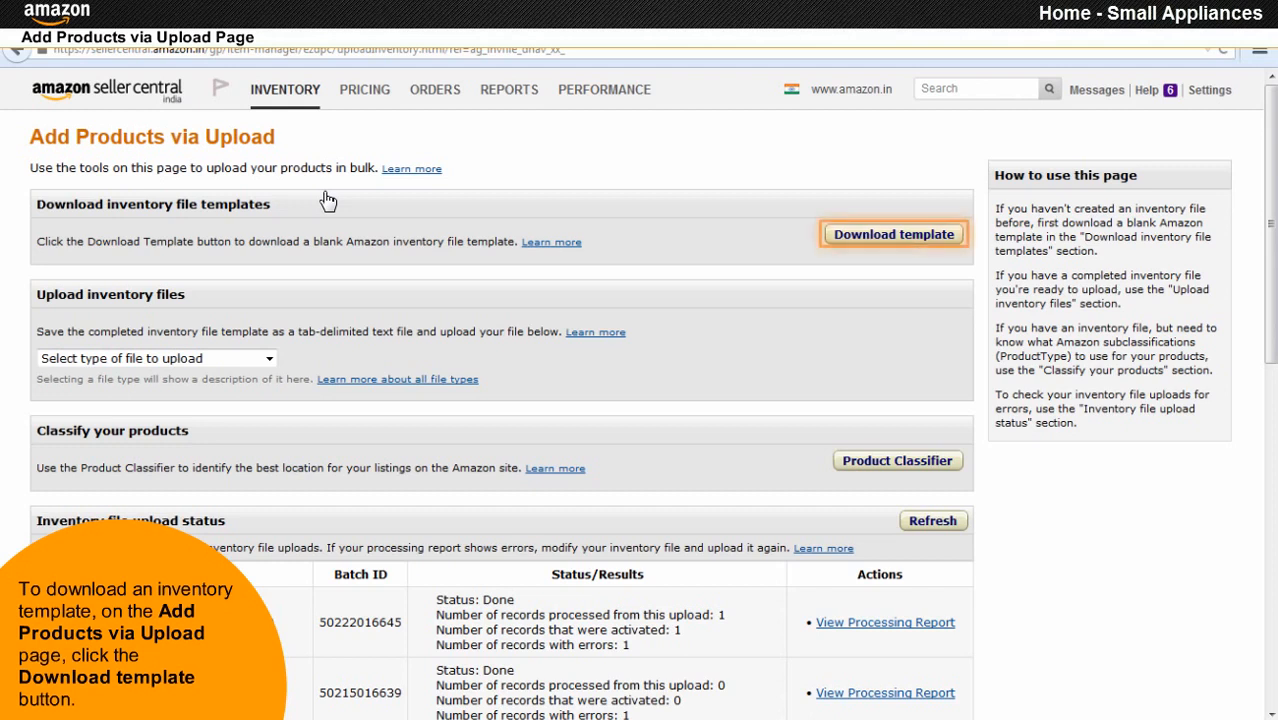
{"action": "left_click", "coordinate": [919, 238]}
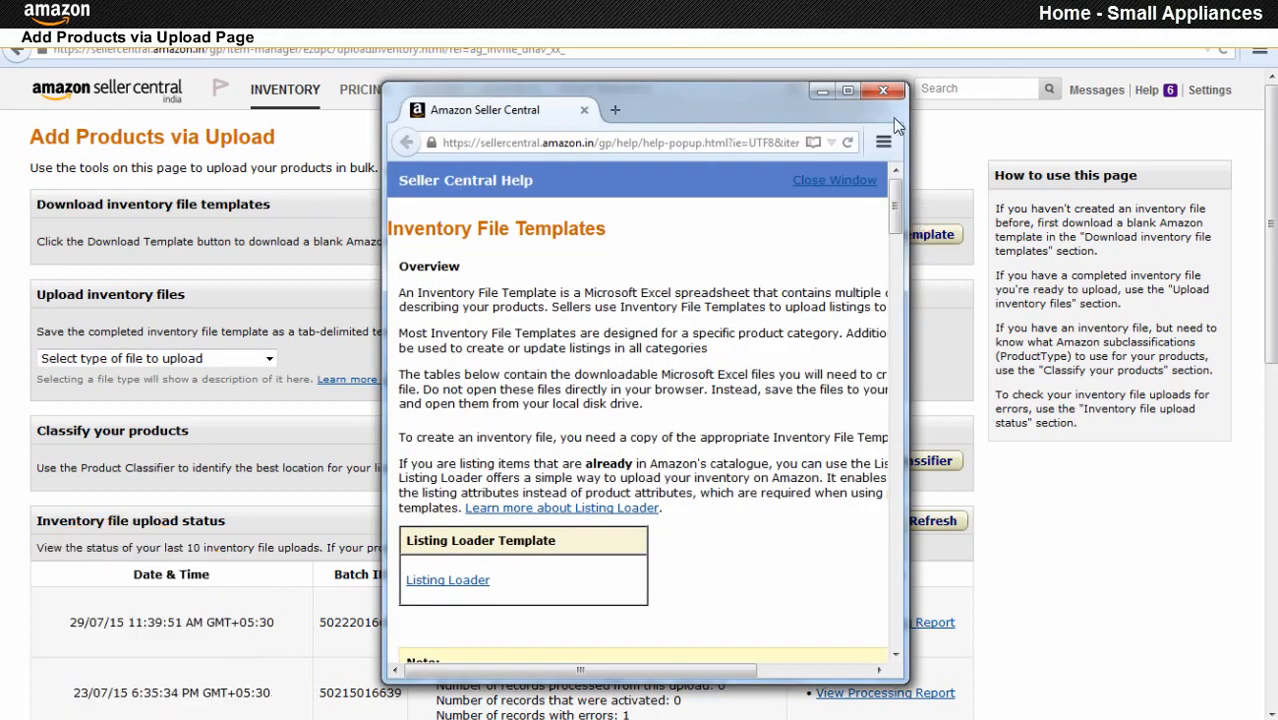
{"action": "left_click", "coordinate": [847, 90]}
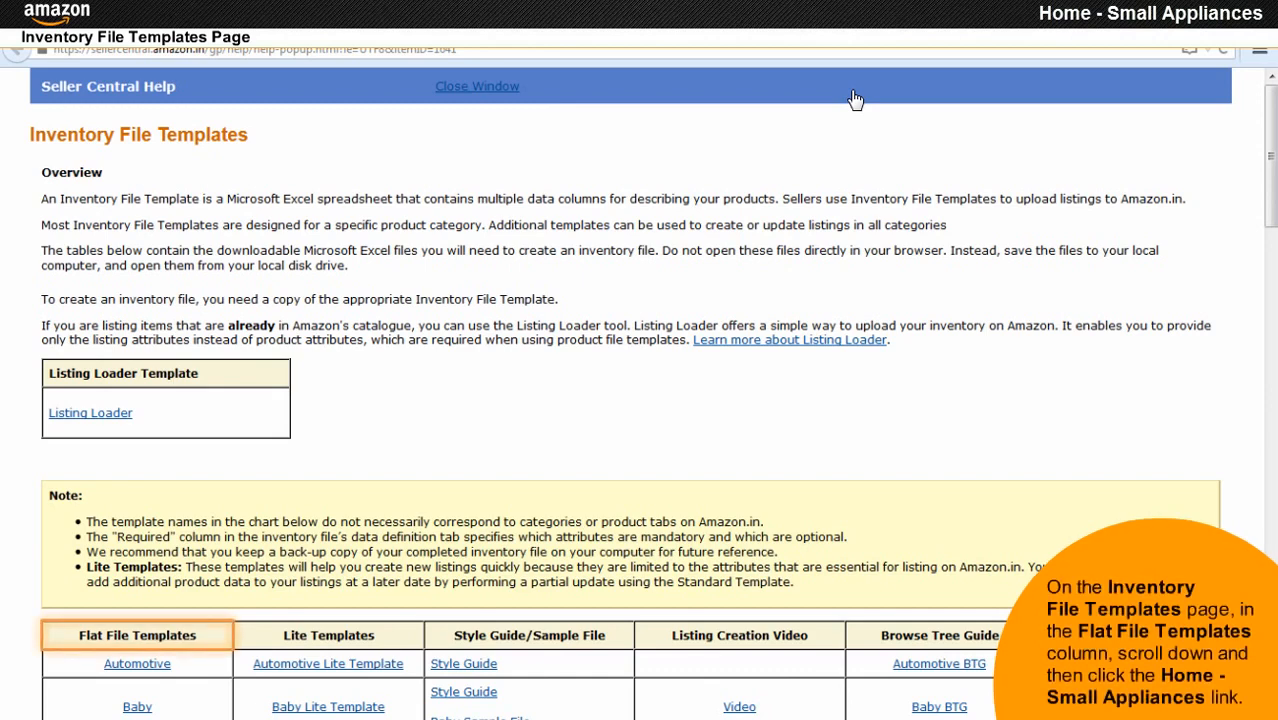
{"action": "scroll", "coordinate": [855, 100], "scroll_direction": "down", "scroll_amount": 10}
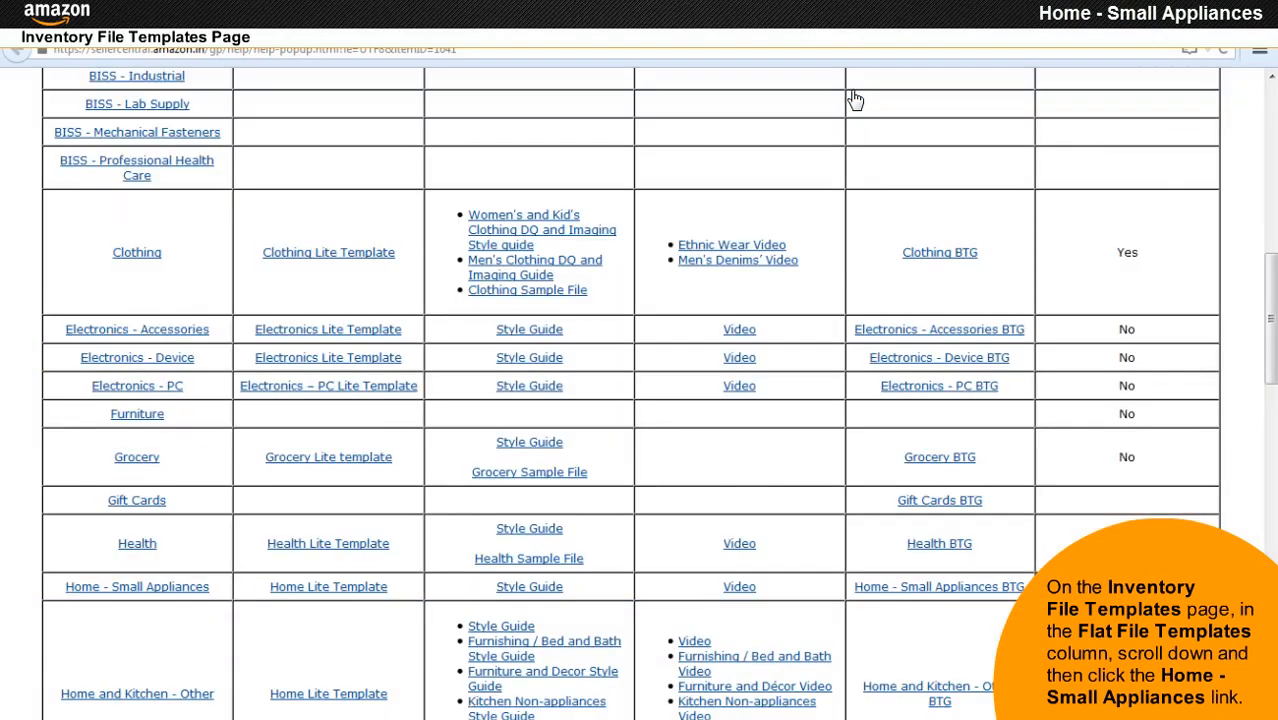
{"action": "left_click", "coordinate": [140, 592]}
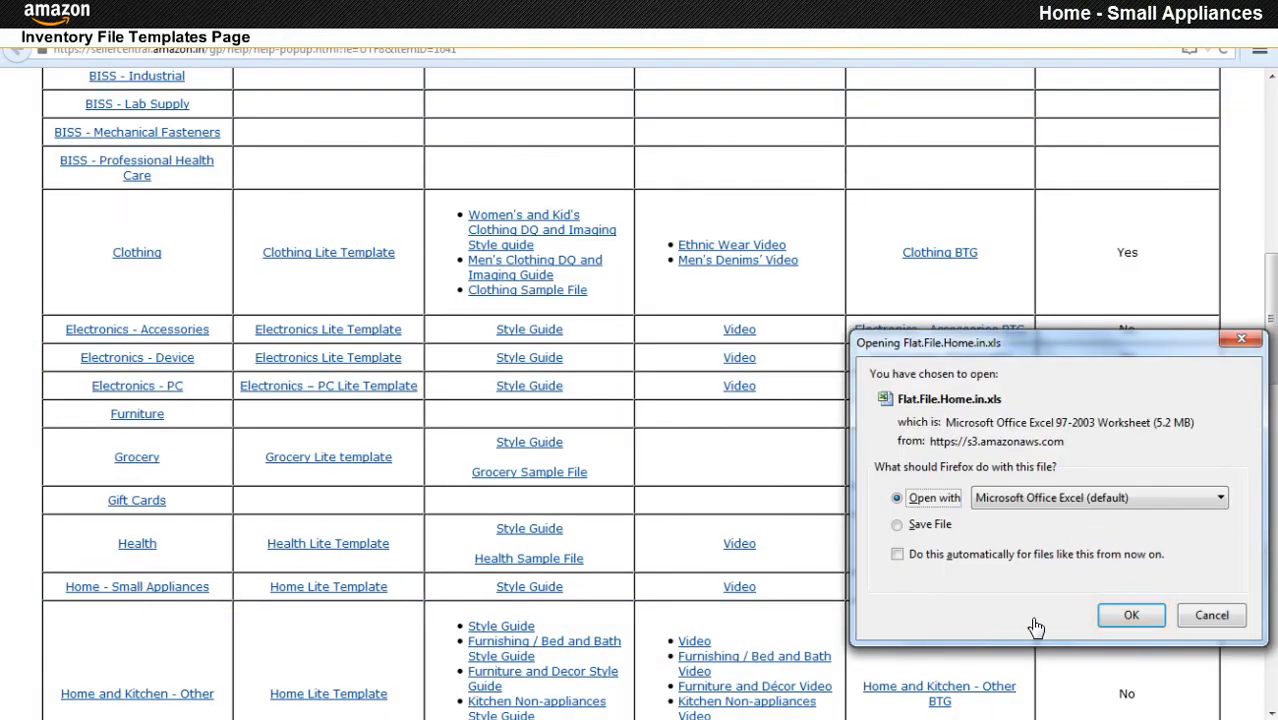
{"action": "left_click", "coordinate": [1131, 615]}
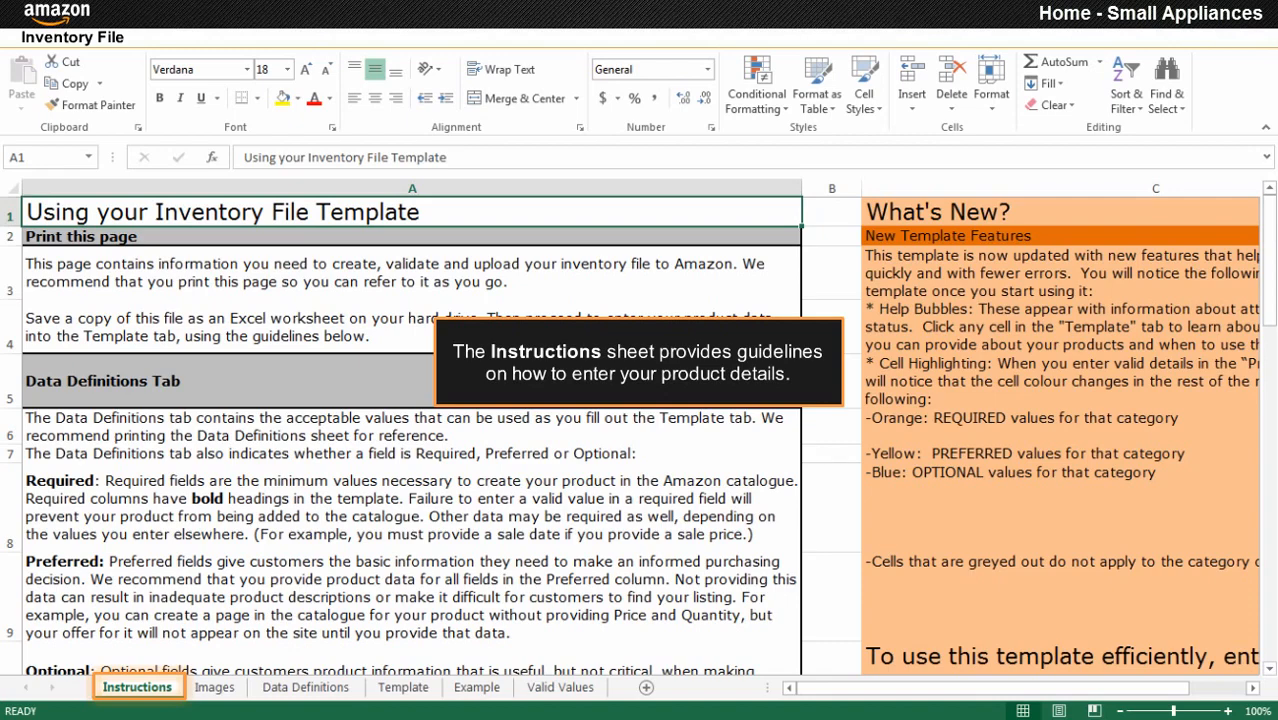
Switch from the Instructions sheet to the Data Definitions sheet with Ctrl+Page Down.
{"action": "key", "text": "ctrl+Page_Down"}
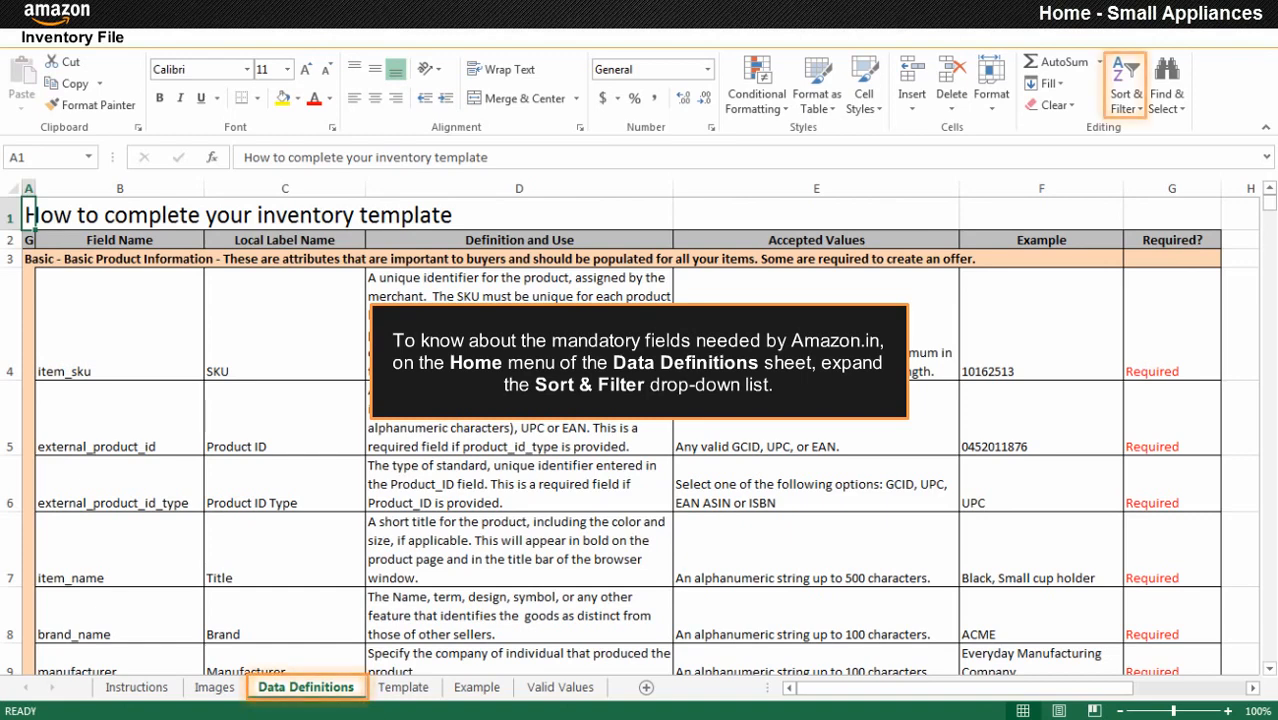
Turn on filtering and limit the Required? column to Required, Optional and Preferred fields.
{"action": "left_click", "coordinate": [1128, 100]}
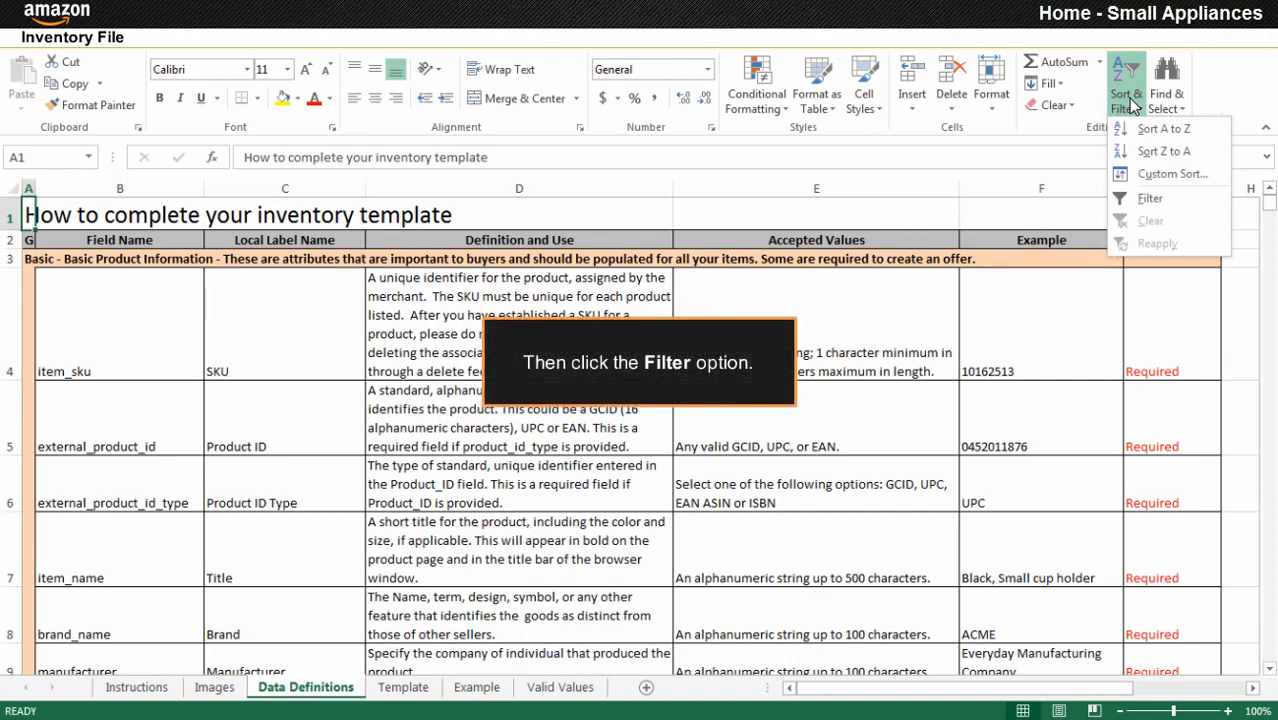
{"action": "left_click", "coordinate": [1149, 200]}
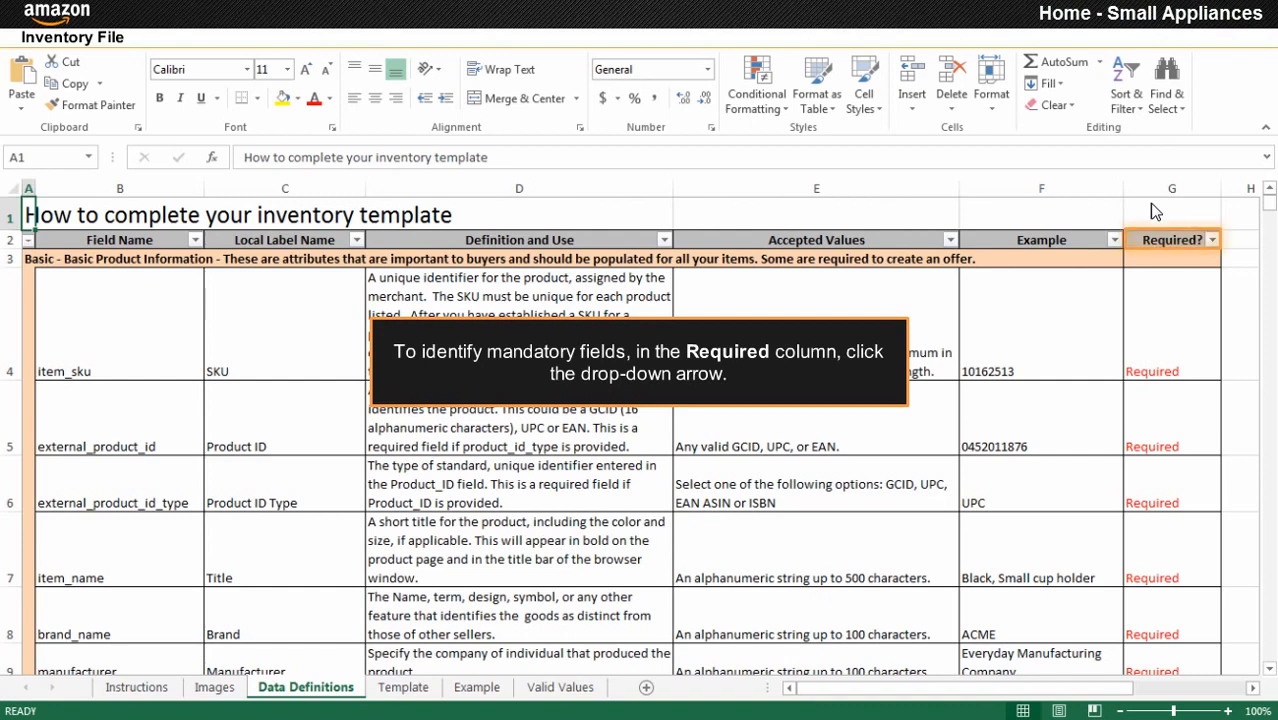
{"action": "left_click", "coordinate": [1213, 241]}
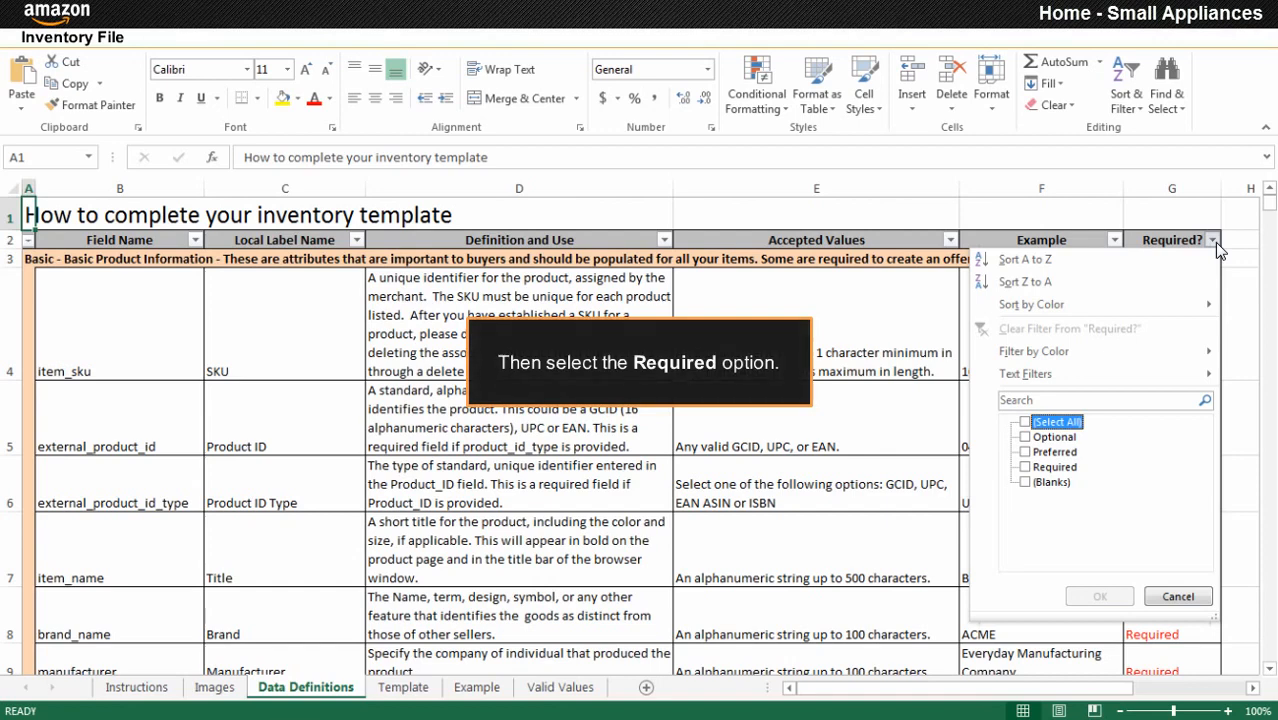
{"action": "left_click", "coordinate": [1025, 467]}
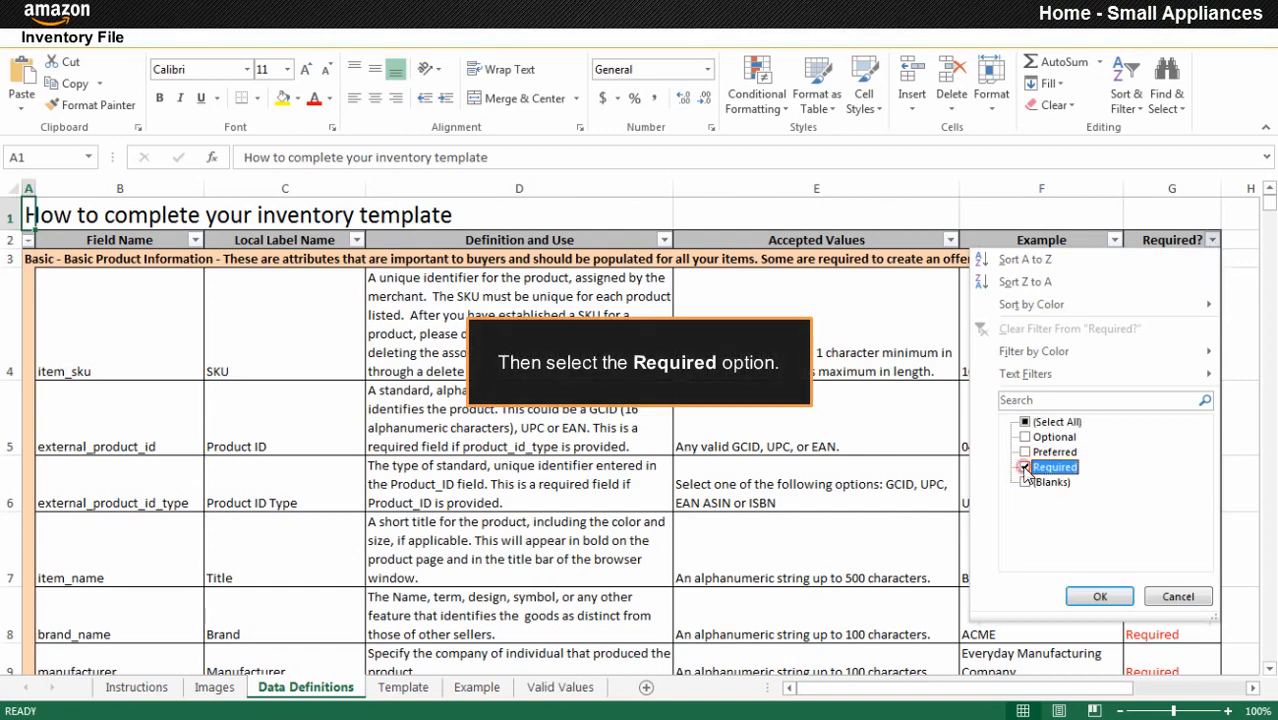
{"action": "left_click", "coordinate": [1097, 596]}
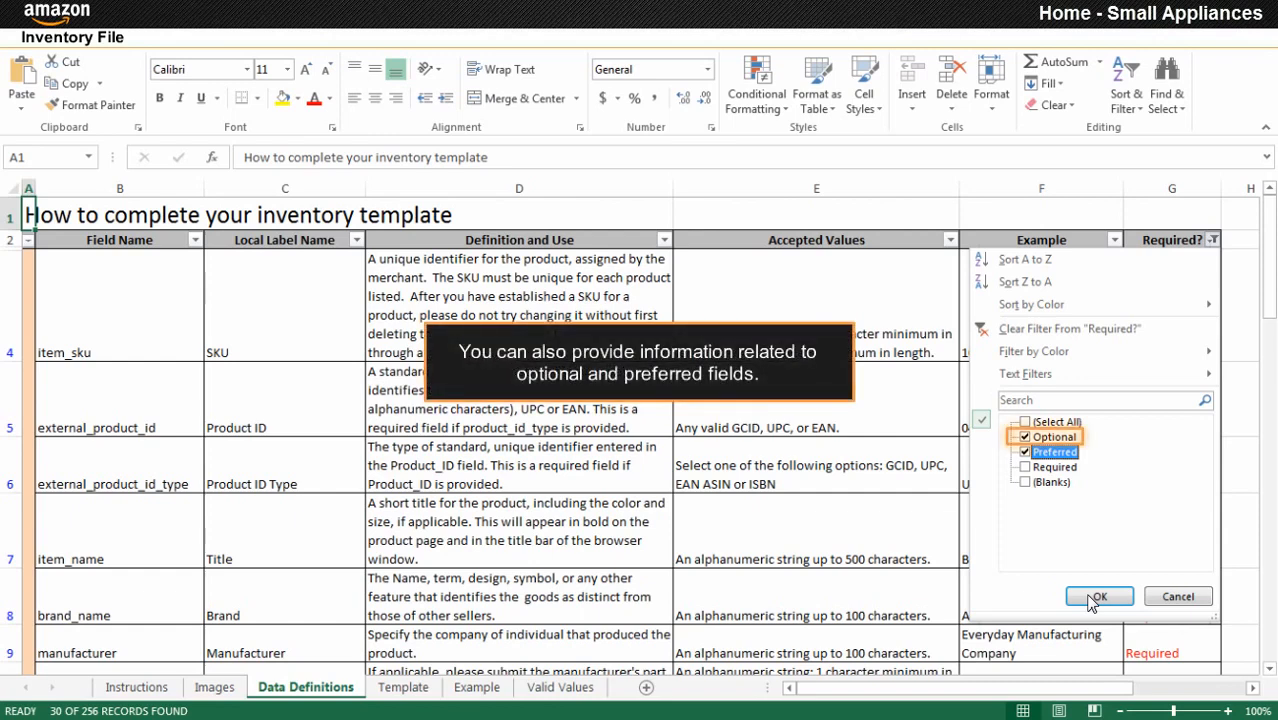
{"action": "left_click", "coordinate": [1103, 598]}
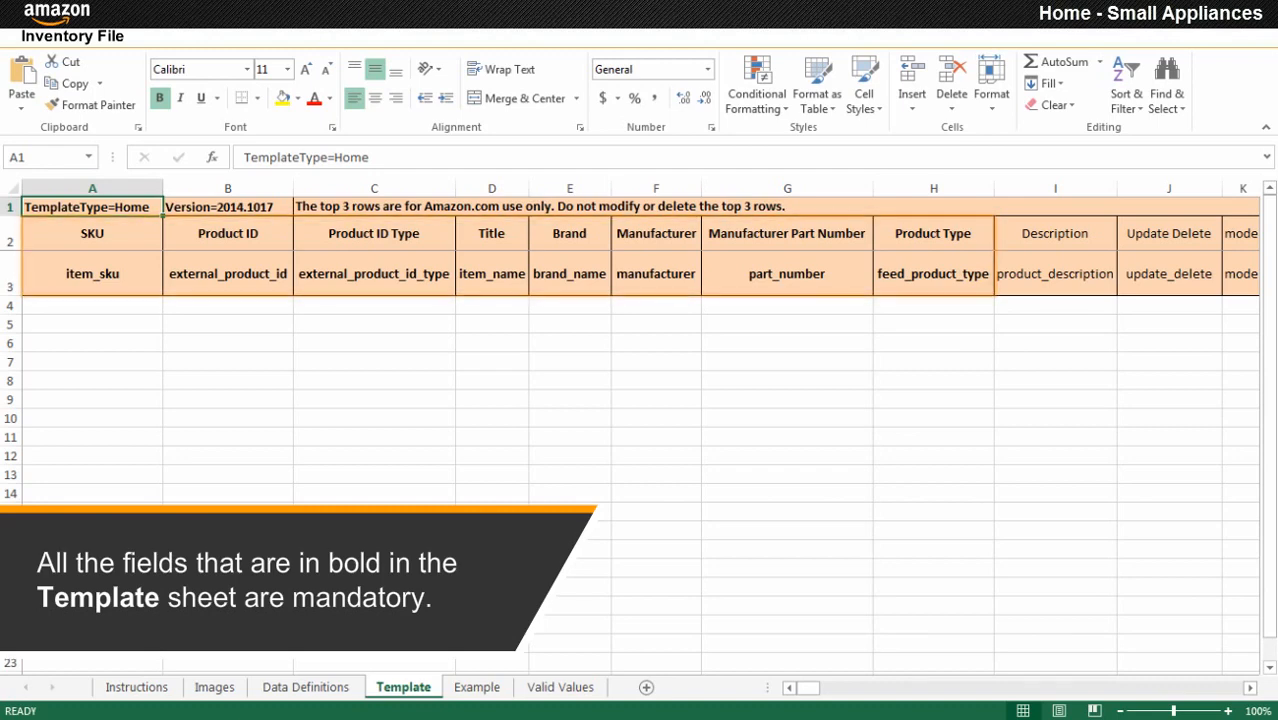
Enter the SKU 23PRHOW07 in cell A4.
{"action": "left_click", "coordinate": [92, 306]}
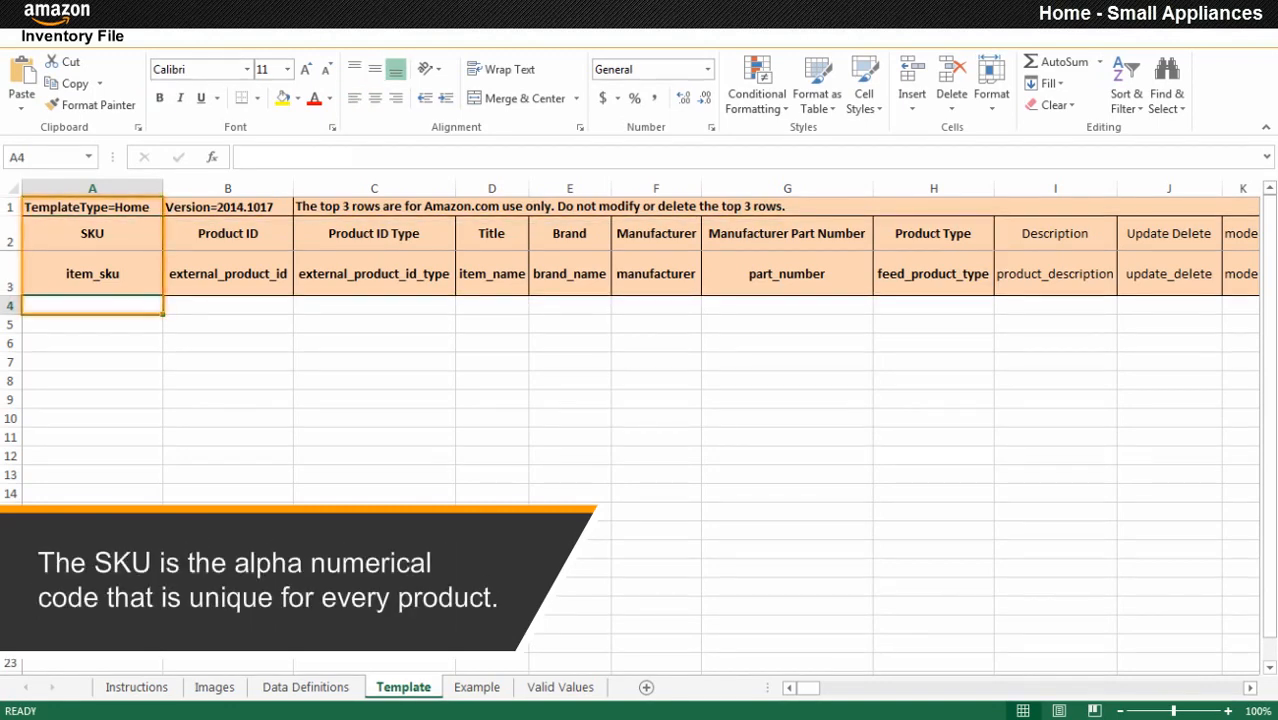
{"action": "type", "text": "23PRHOW07"}
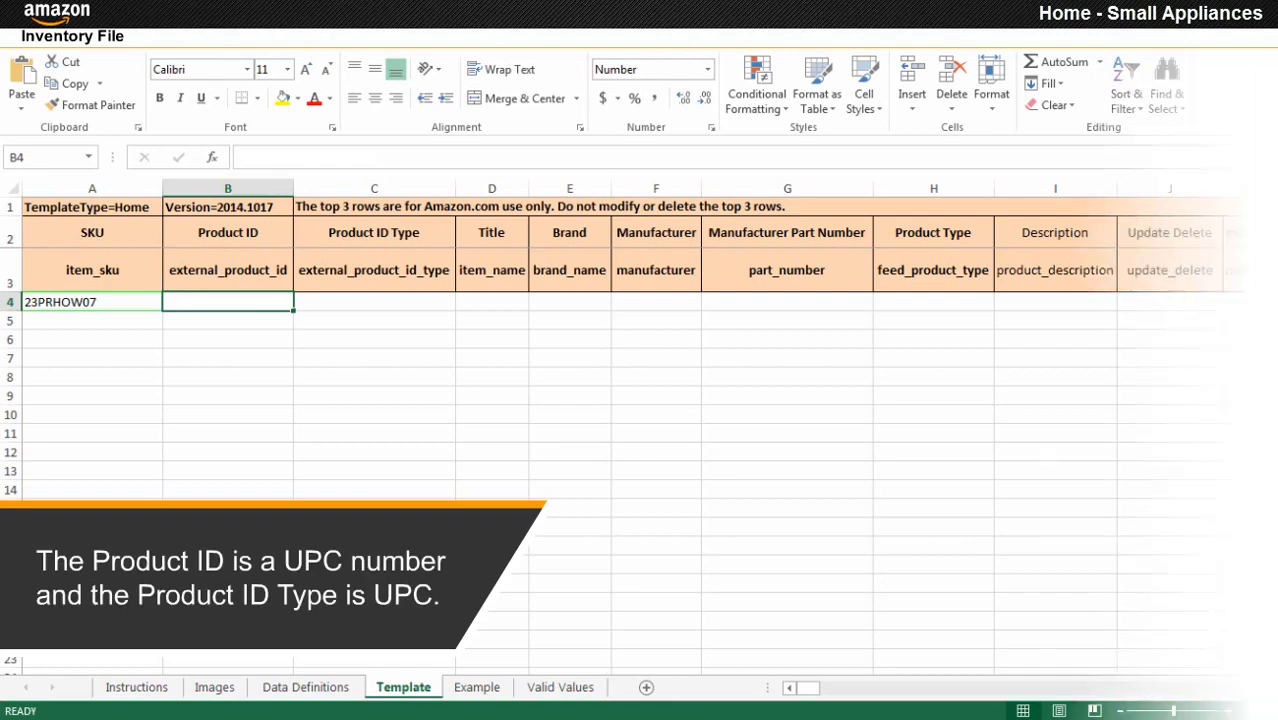
{"action": "type", "text": "890356201676"}
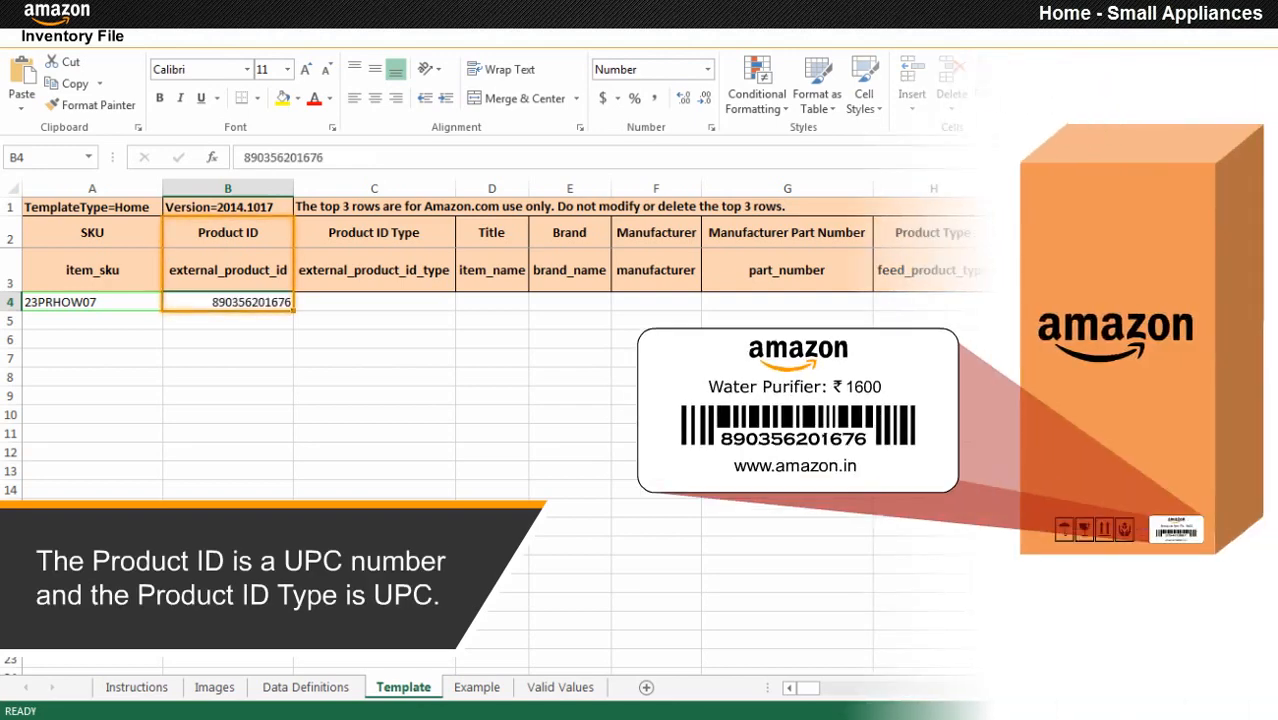
{"action": "left_click", "coordinate": [446, 306]}
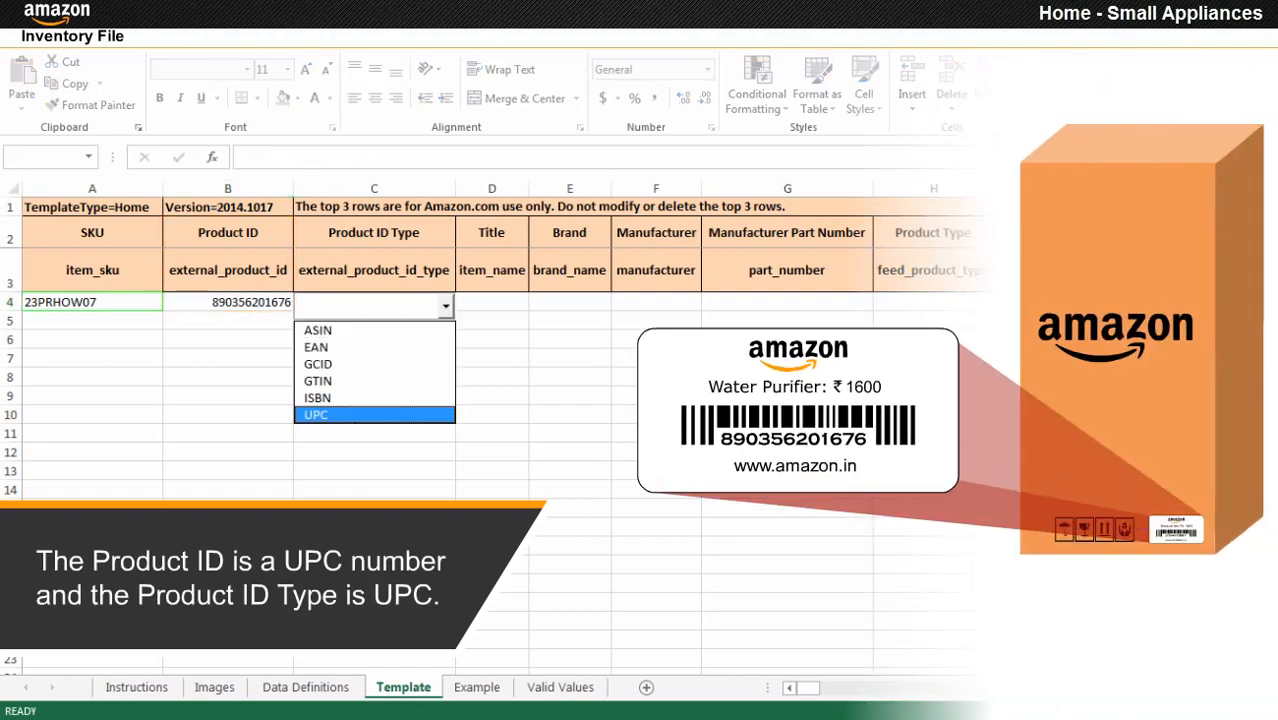
{"action": "left_click", "coordinate": [374, 415]}
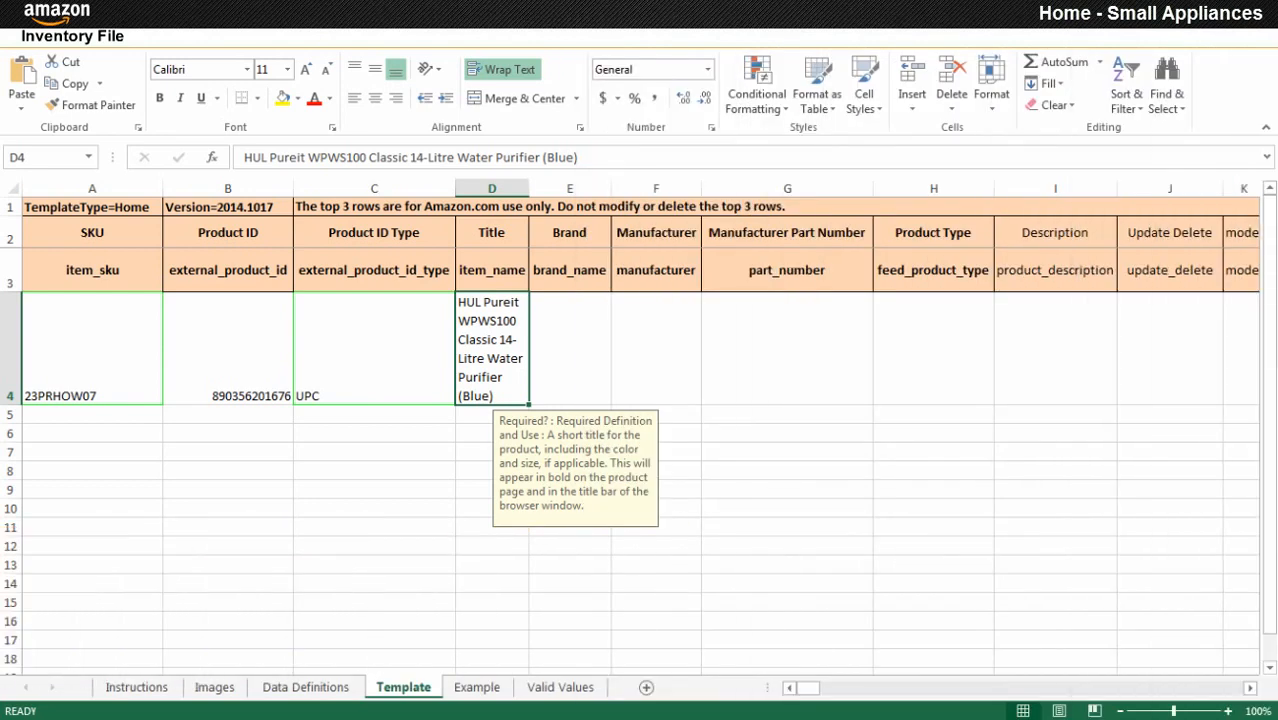
Enter brand Pureit, manufacturer Hindustan Unilever, part number 987654 and product type Home in row 4.
{"action": "left_click", "coordinate": [570, 348]}
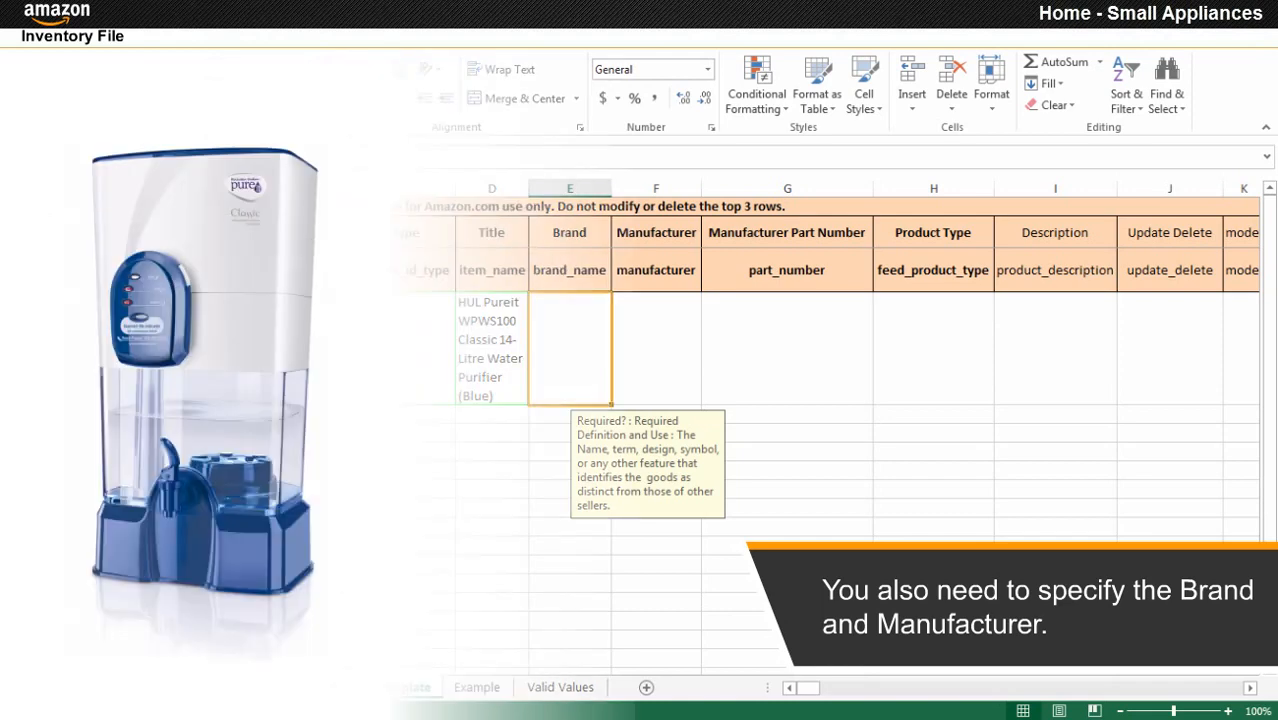
{"action": "type", "text": "Pureit"}
{"action": "key", "text": "Tab"}
{"action": "type", "text": "Hindustan Unilever"}
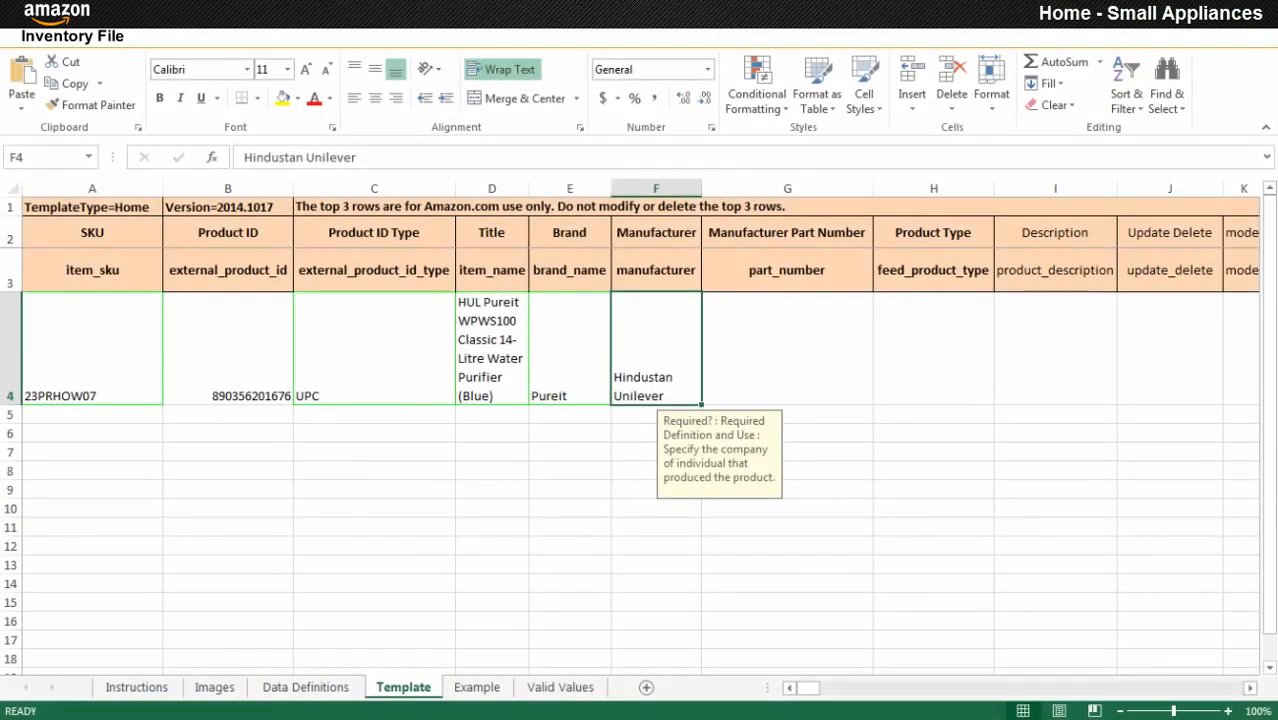
{"action": "left_click", "coordinate": [787, 348]}
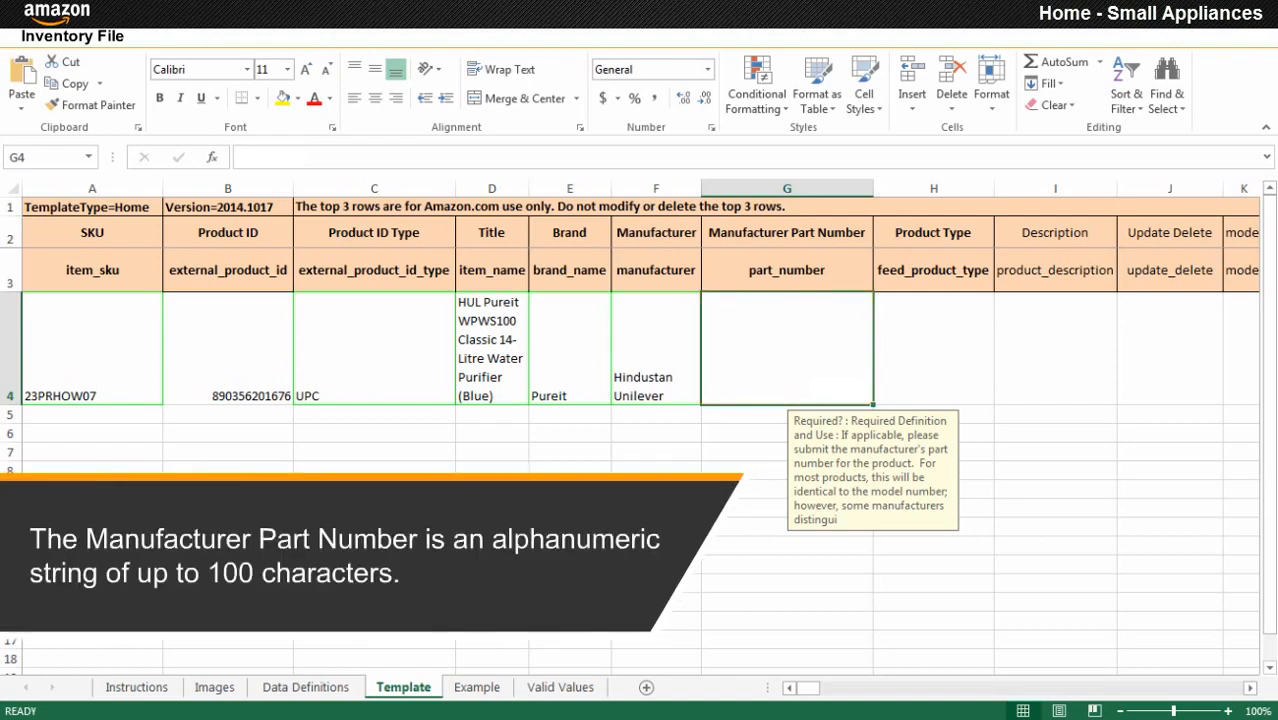
{"action": "type", "text": "987654"}
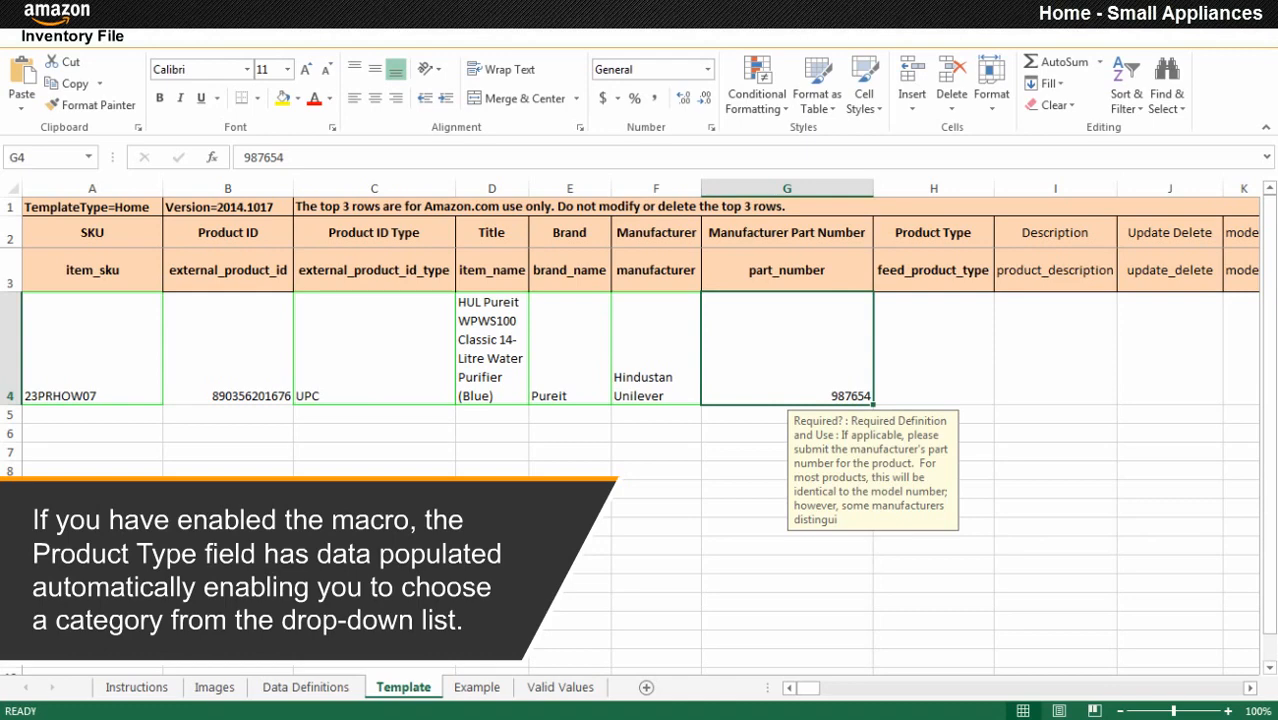
{"action": "left_click", "coordinate": [933, 350]}
{"action": "left_click", "coordinate": [901, 505]}
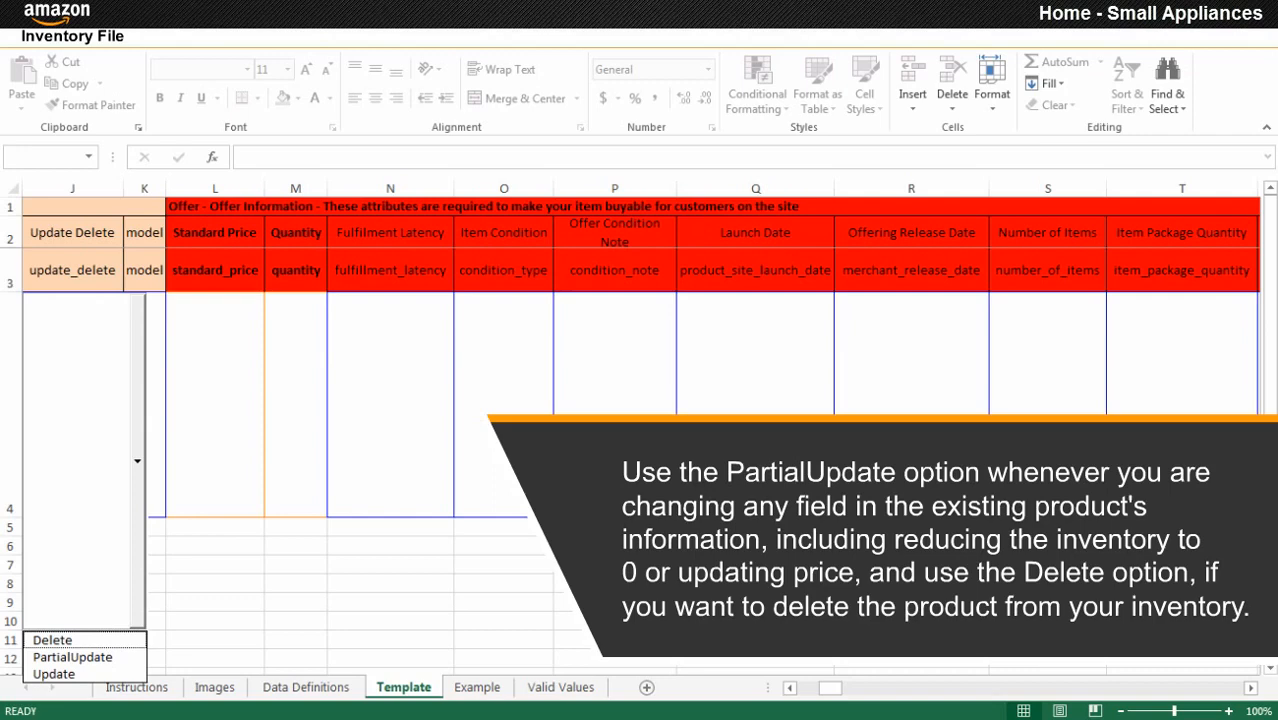
Set row 4 to Update with standard price 1600, quantity 10, condition New and 1 item.
{"action": "left_click", "coordinate": [54, 674]}
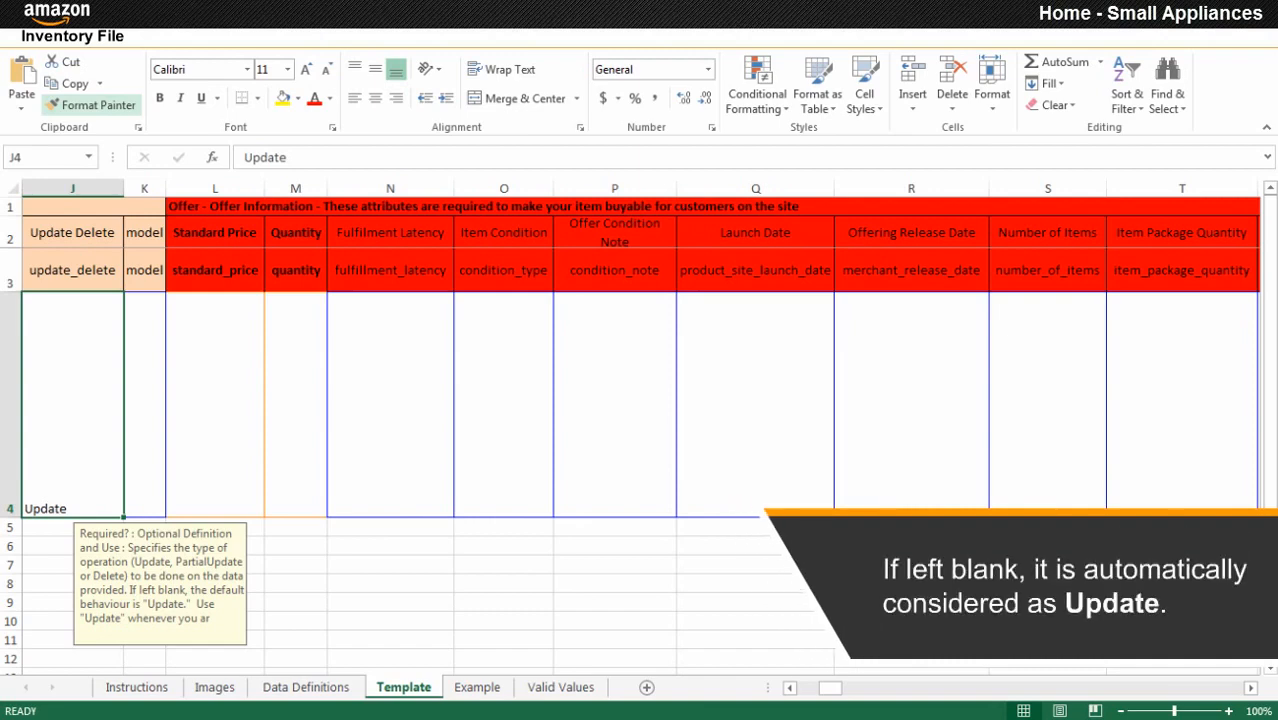
{"action": "left_click", "coordinate": [215, 405]}
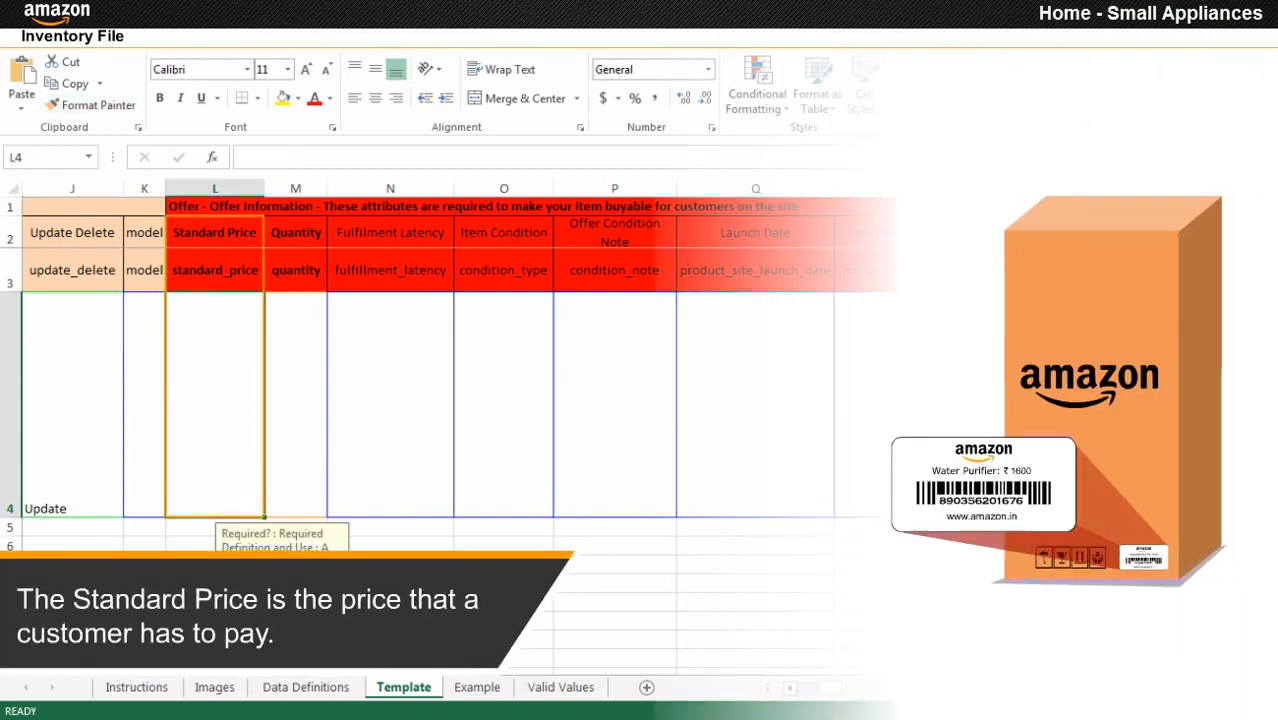
{"action": "type", "text": "1600"}
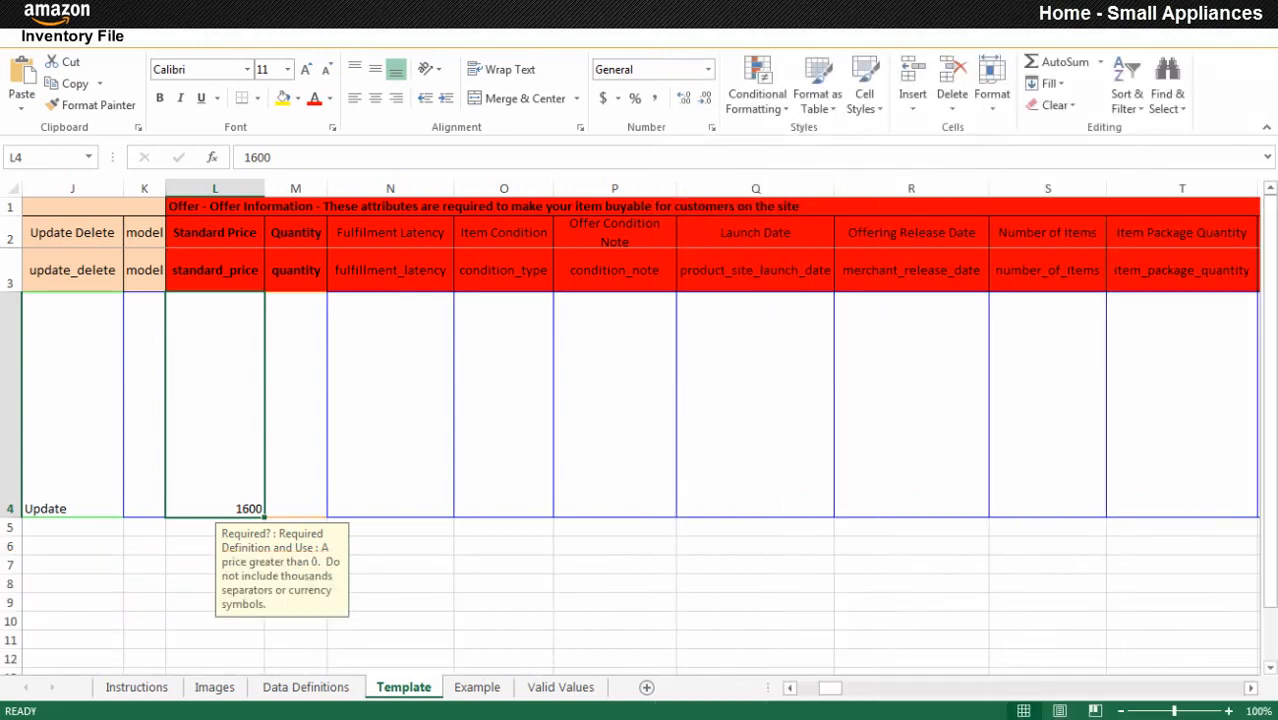
{"action": "left_click", "coordinate": [296, 405]}
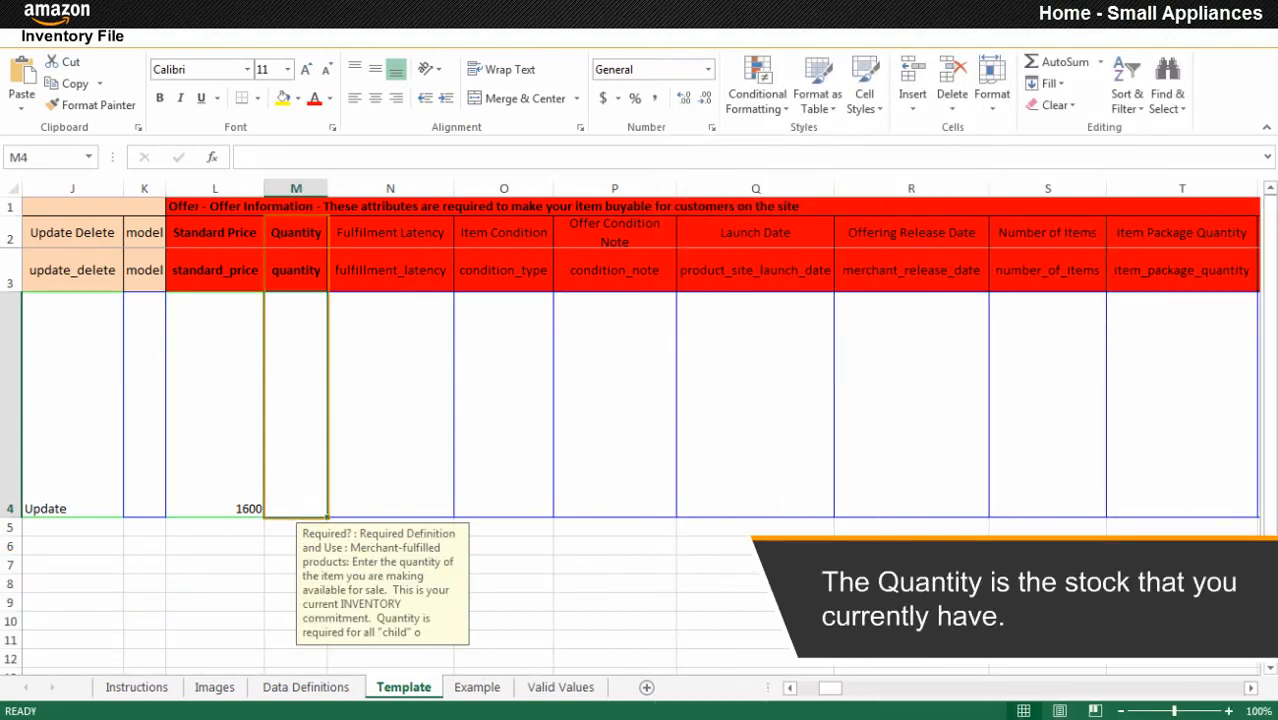
{"action": "type", "text": "10"}
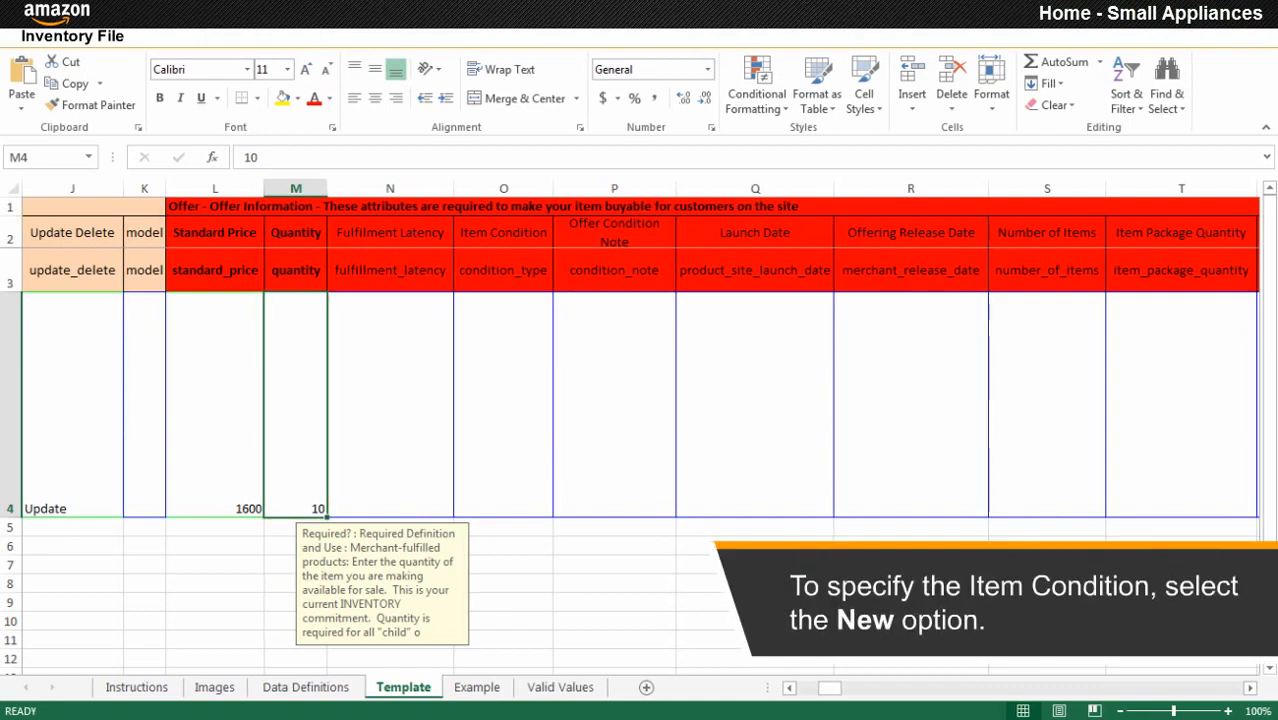
{"action": "left_click", "coordinate": [503, 405]}
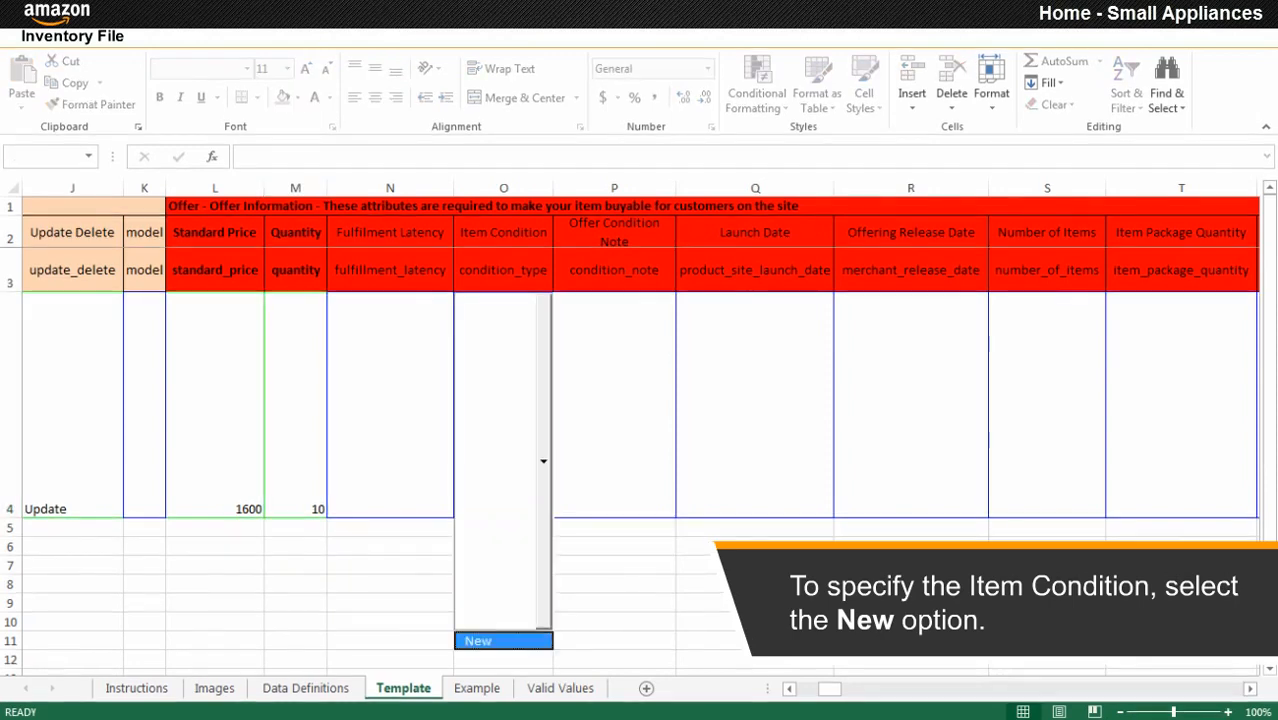
{"action": "left_click", "coordinate": [503, 640]}
{"action": "left_click", "coordinate": [1047, 405]}
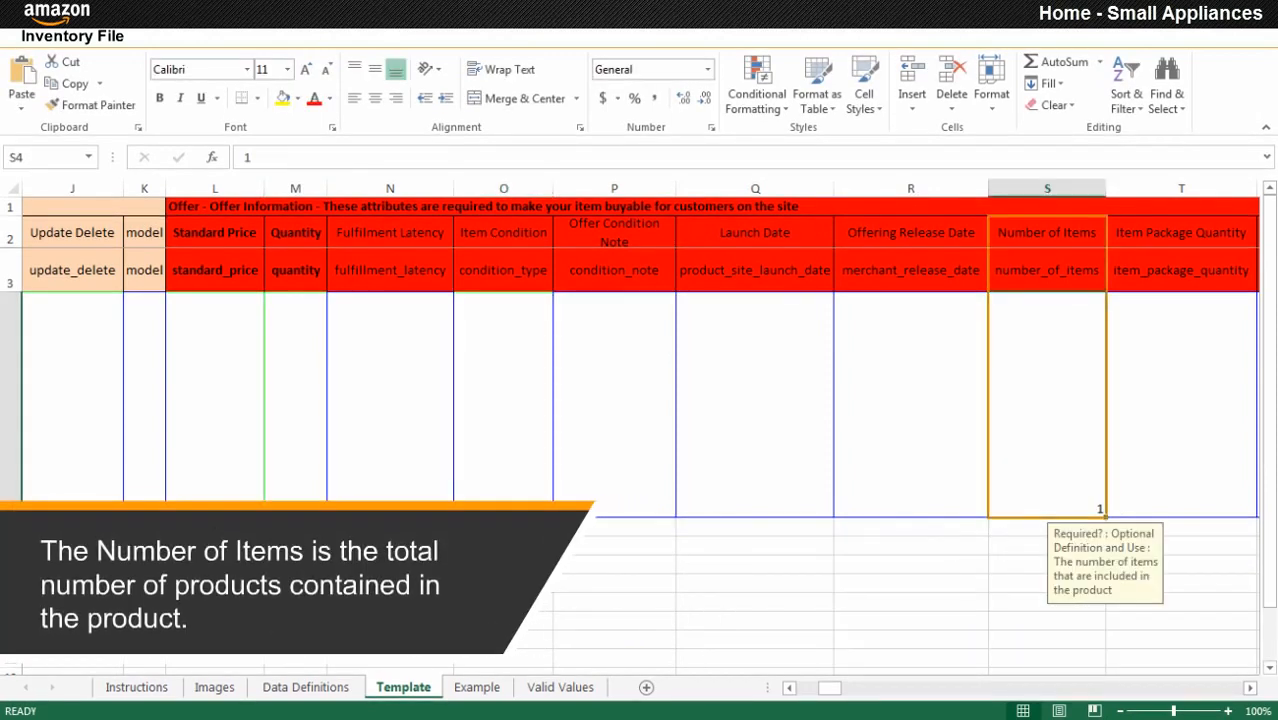
{"action": "type", "text": "1"}
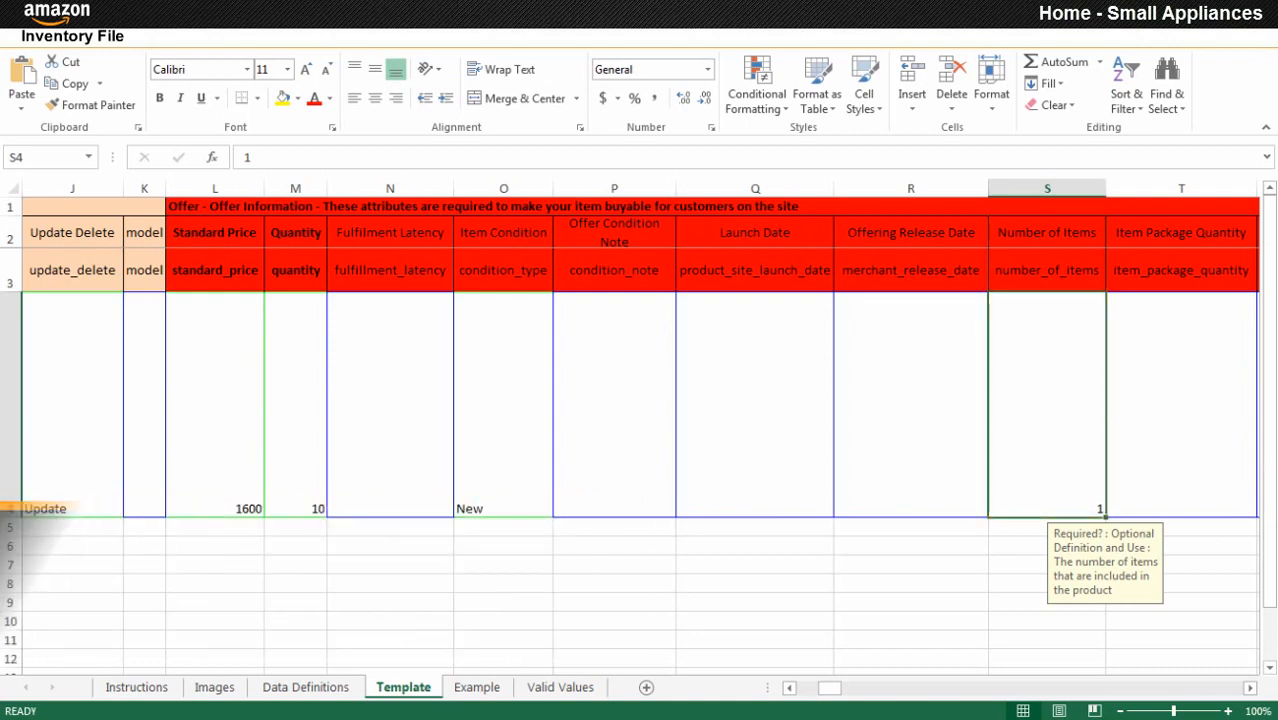
{"action": "left_click", "coordinate": [1181, 405]}
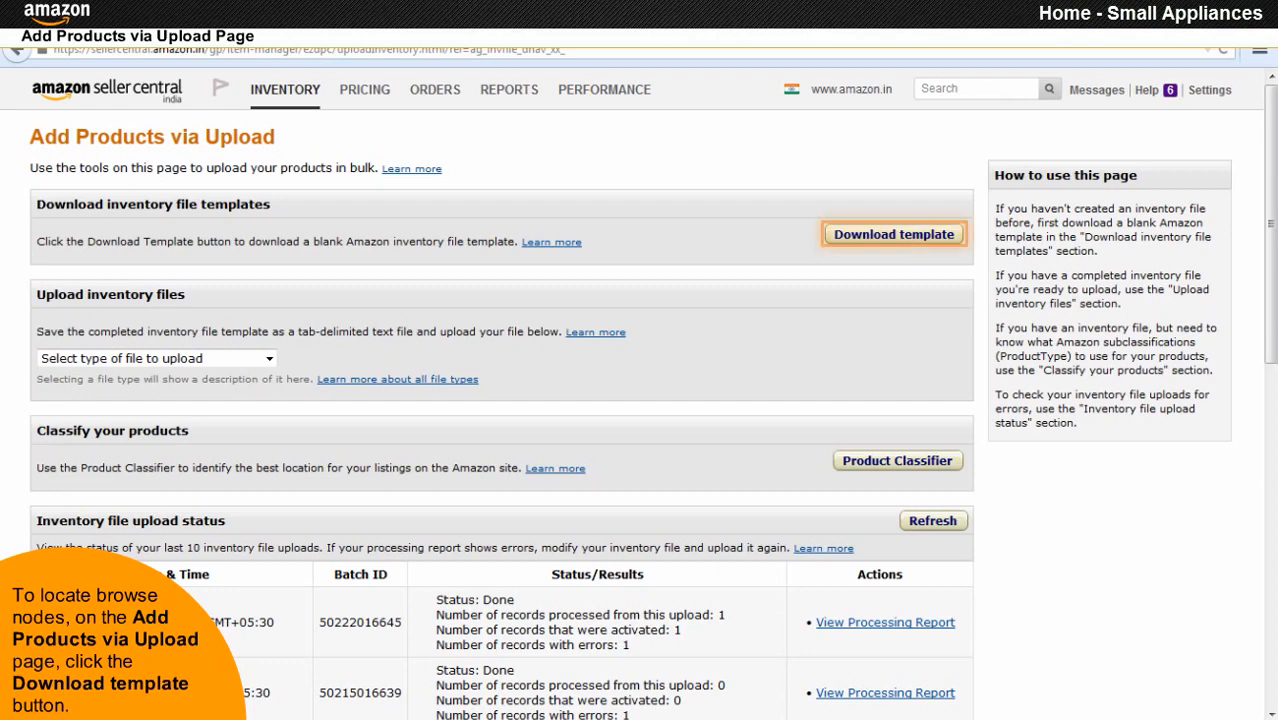
Download the Home - Small Appliances browse tree guide from the templates help page and open it in Excel.
{"action": "left_click", "coordinate": [890, 240]}
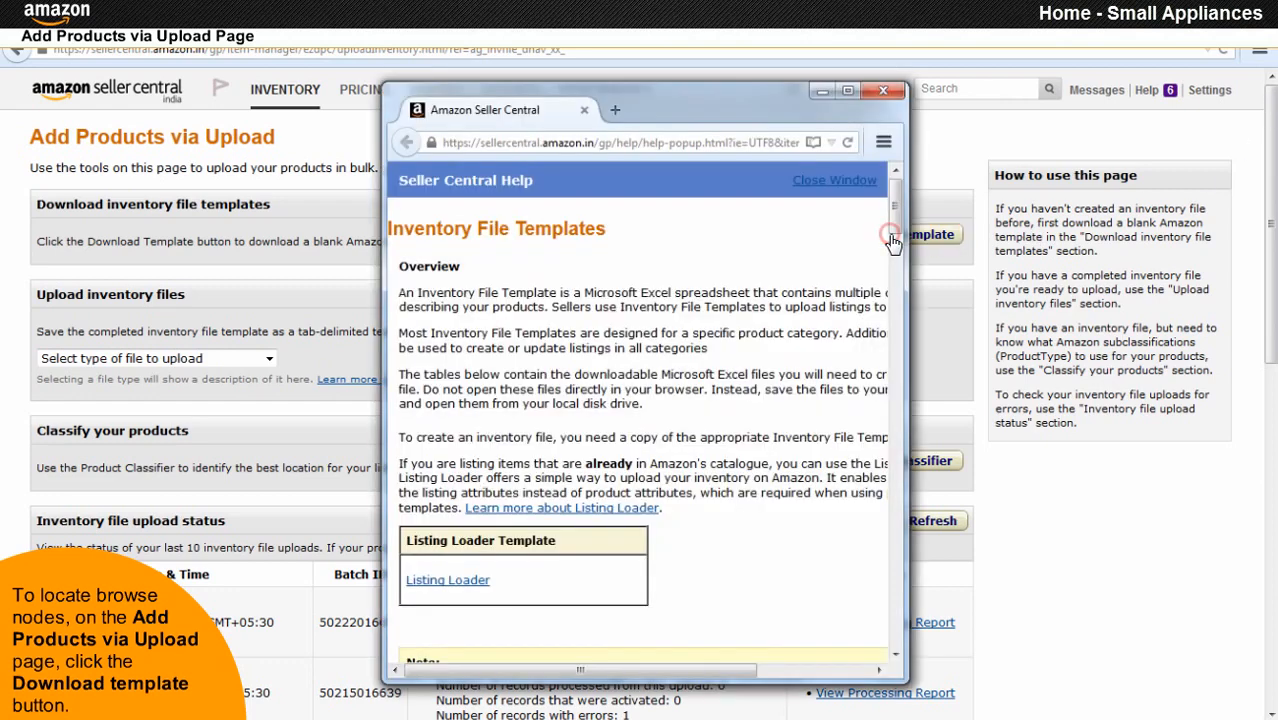
{"action": "left_click", "coordinate": [847, 90]}
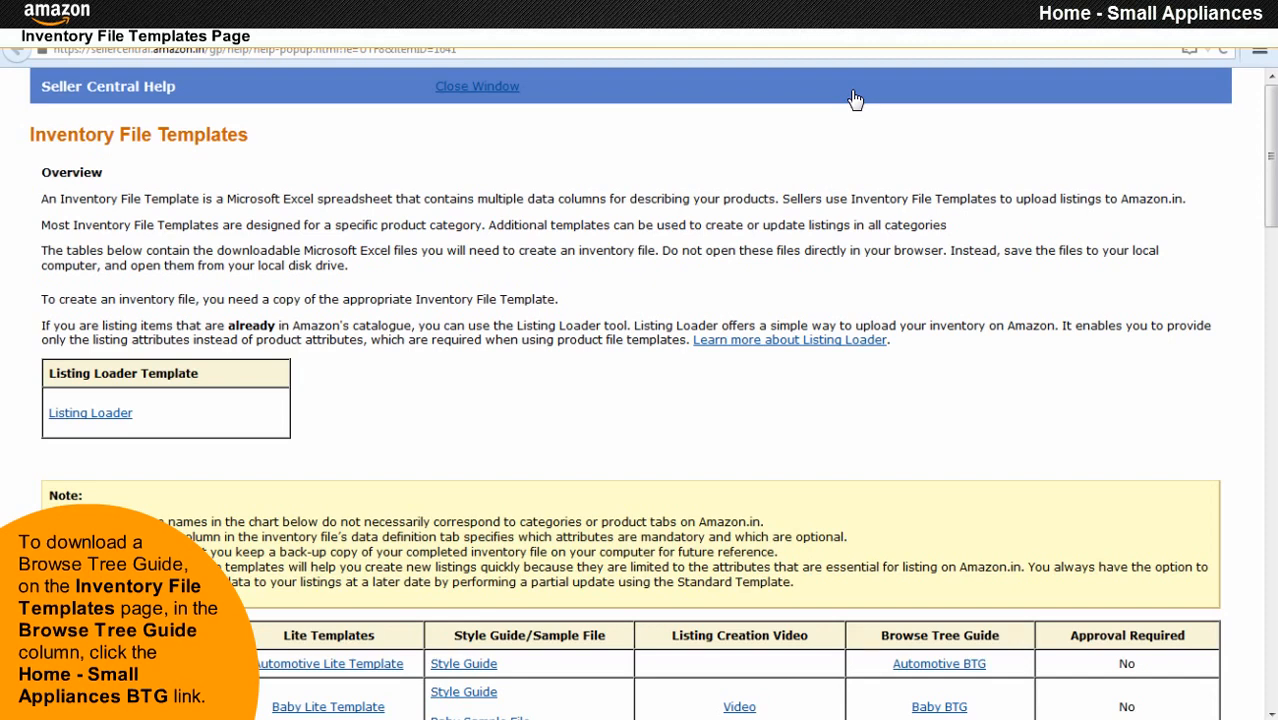
{"action": "scroll", "coordinate": [855, 100], "scroll_direction": "down", "scroll_amount": 15}
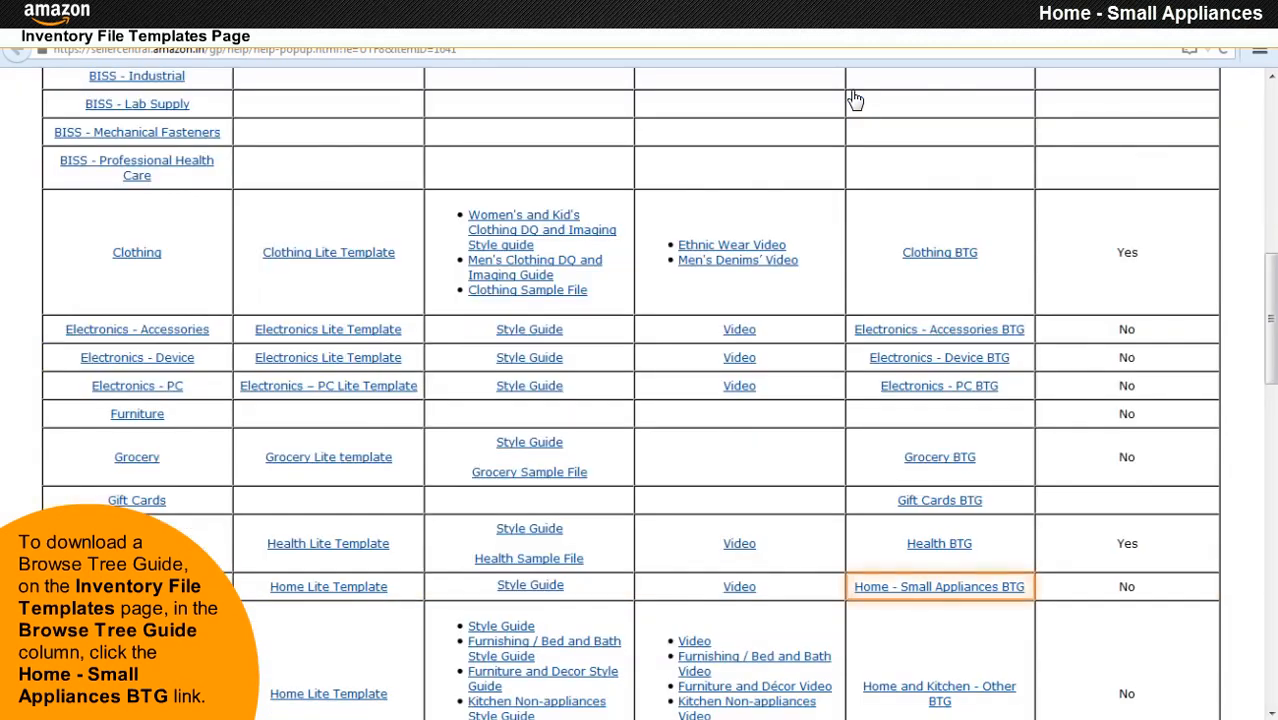
{"action": "left_click", "coordinate": [935, 587]}
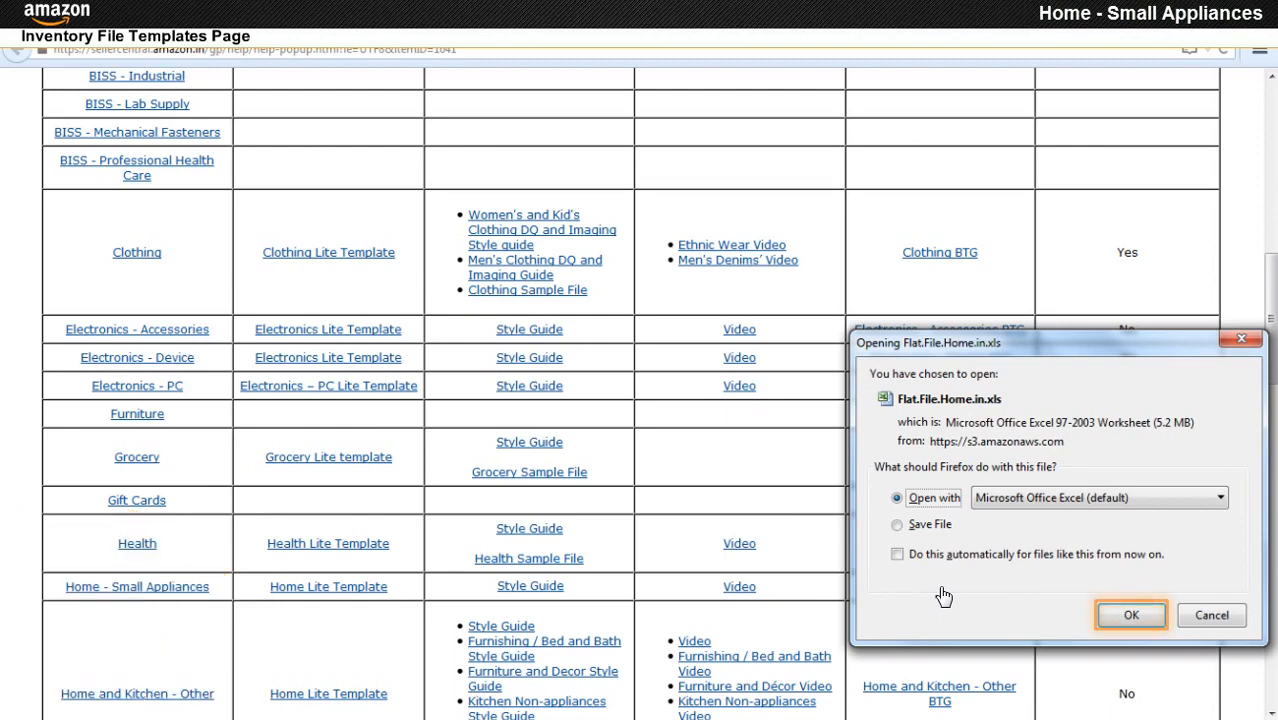
{"action": "left_click", "coordinate": [1122, 620]}
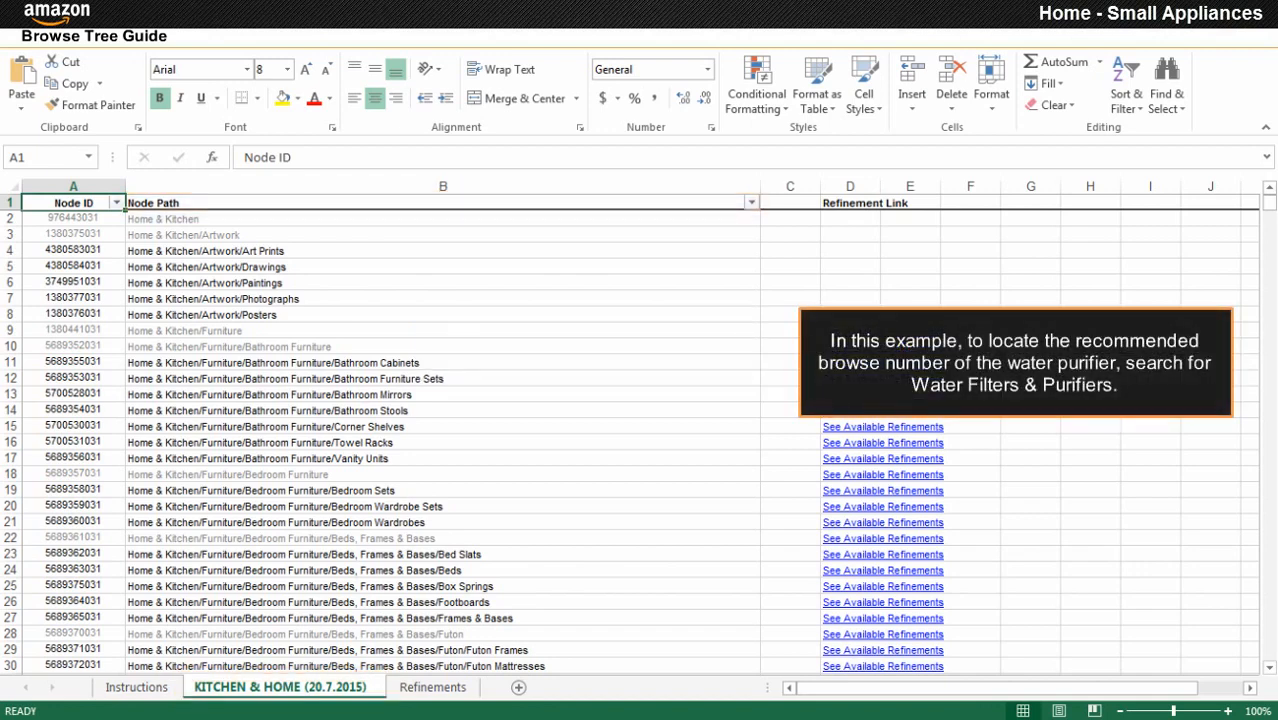
Filter the Node Path column to 'Water Filters & Purifiers'.
{"action": "left_click", "coordinate": [751, 204]}
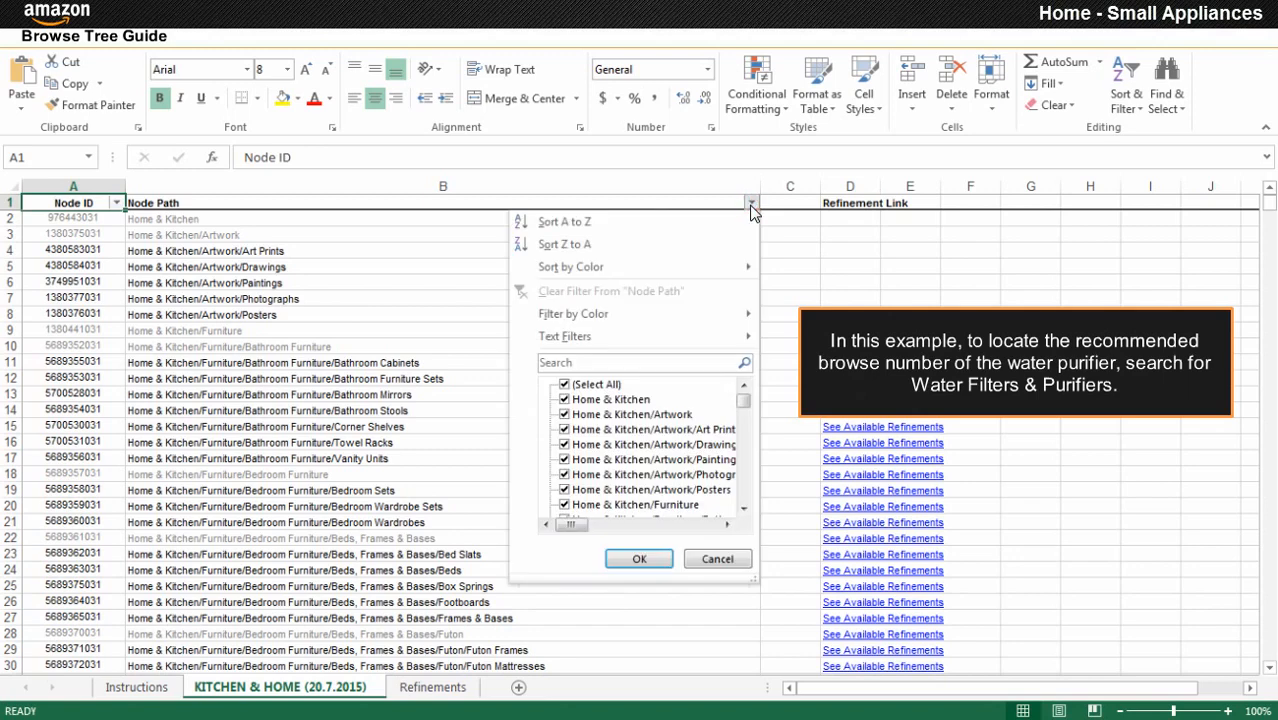
{"action": "type", "text": "Water Filters & Purifiers"}
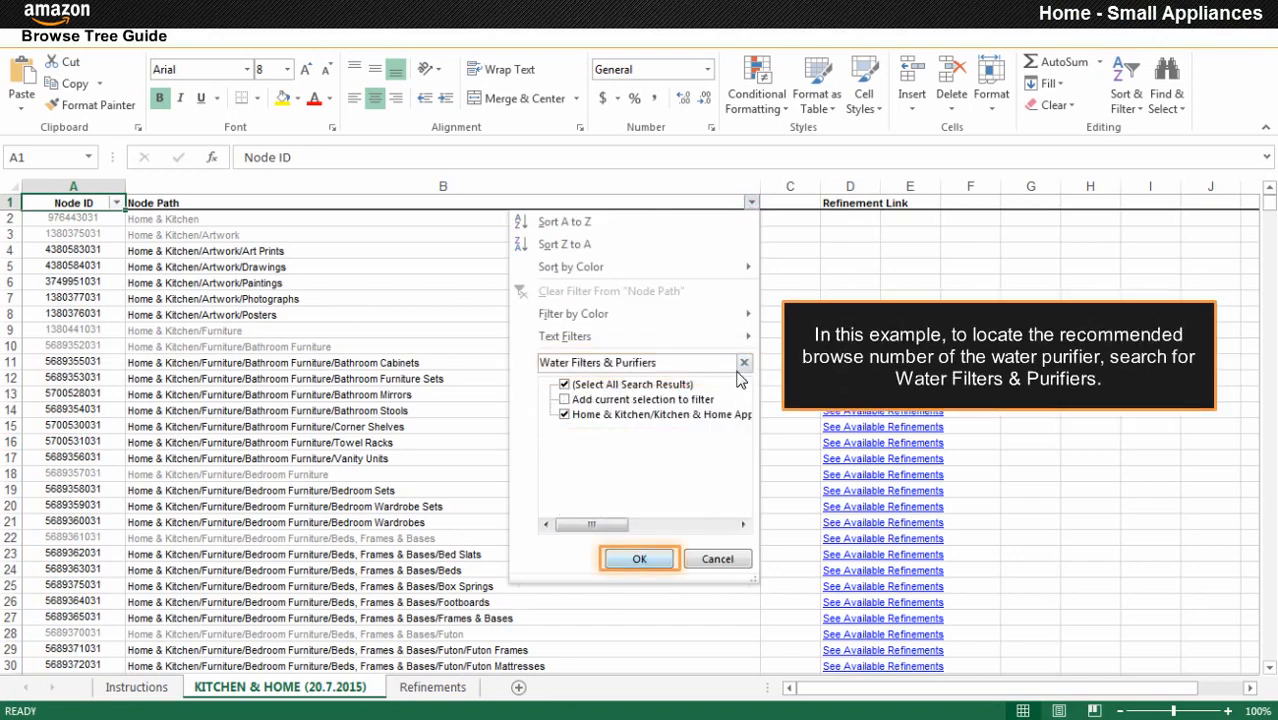
{"action": "left_click", "coordinate": [639, 560]}
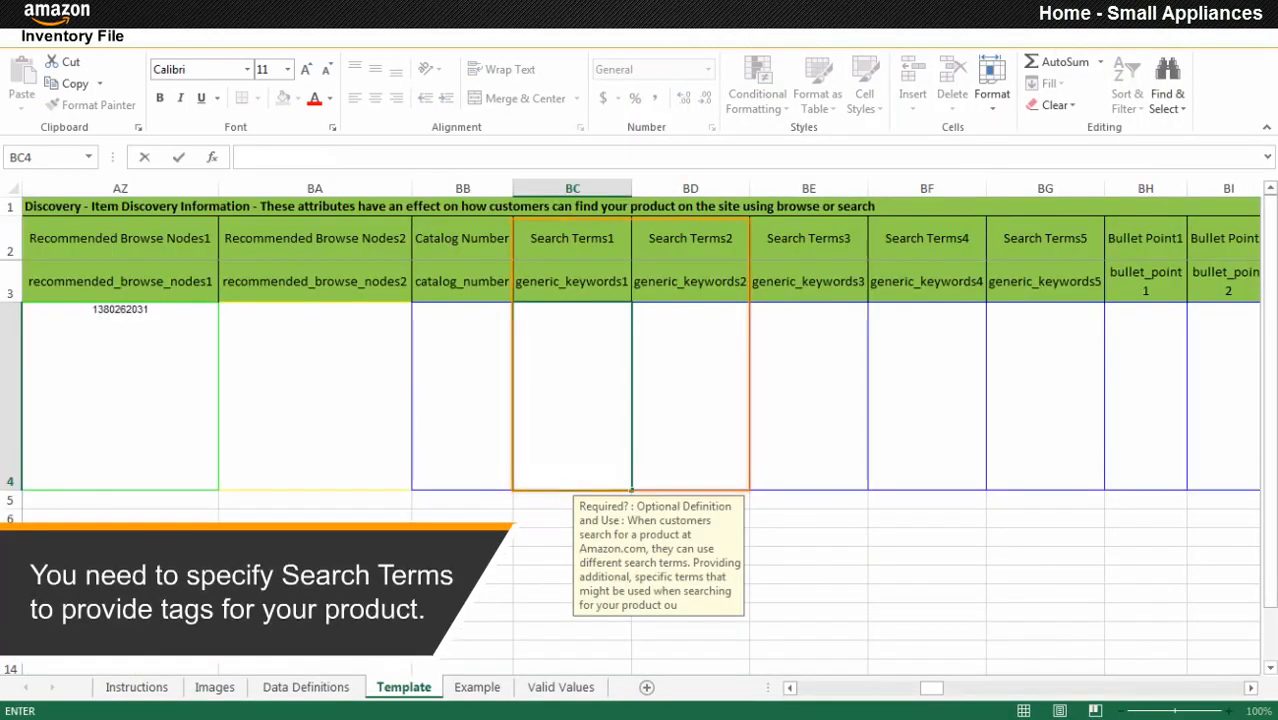
Enter the search terms 'water purifier' and 'water filt'.
{"action": "type", "text": "water purifier"}
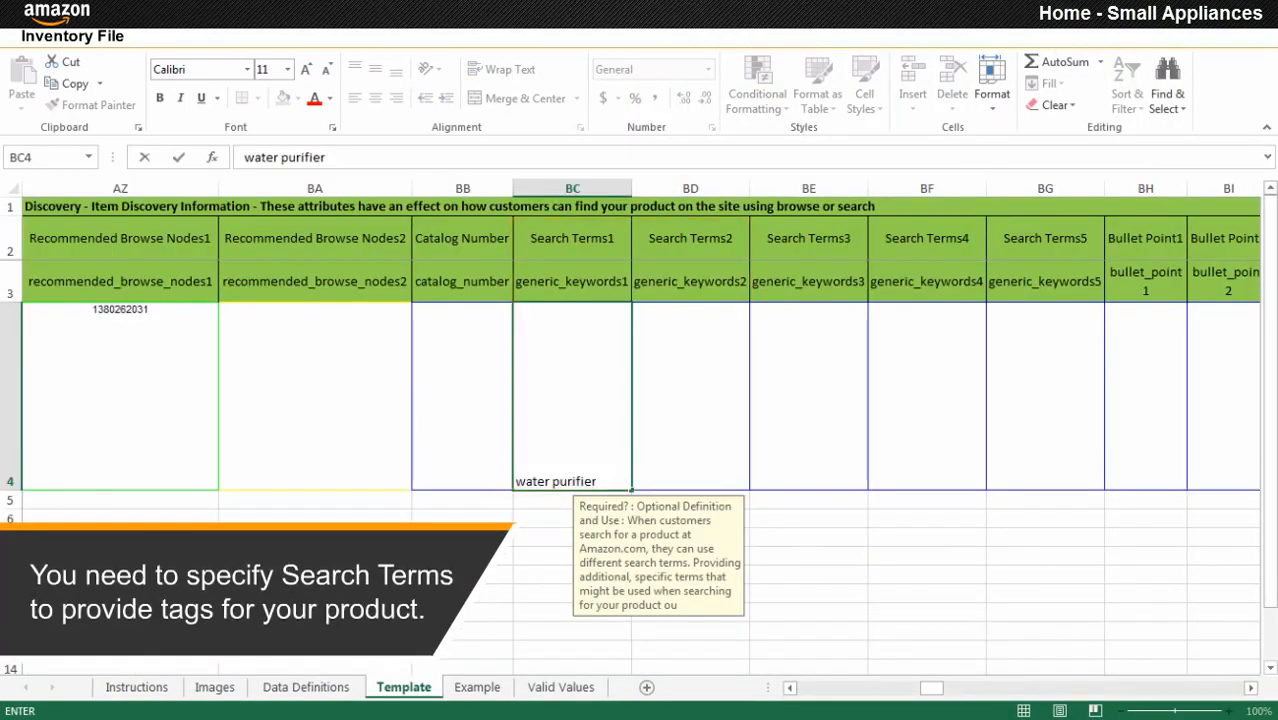
{"action": "key", "text": "Tab"}
{"action": "type", "text": "water filt"}
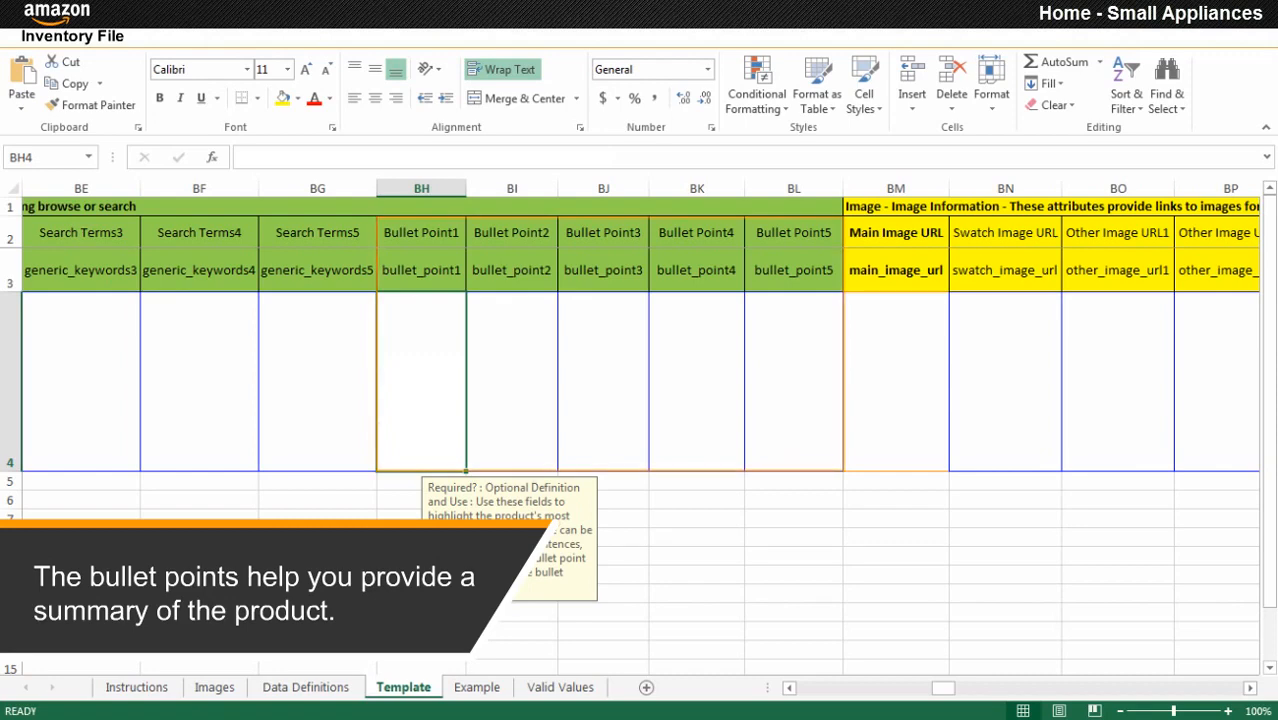
Fill Bullet Points 1–5: safe water, no gas/electricity, no plumbing, US EPA norms, auto shut-off.
{"action": "type", "text": "Clear, odourless, safe and great tasting water (5 litres storage)"}
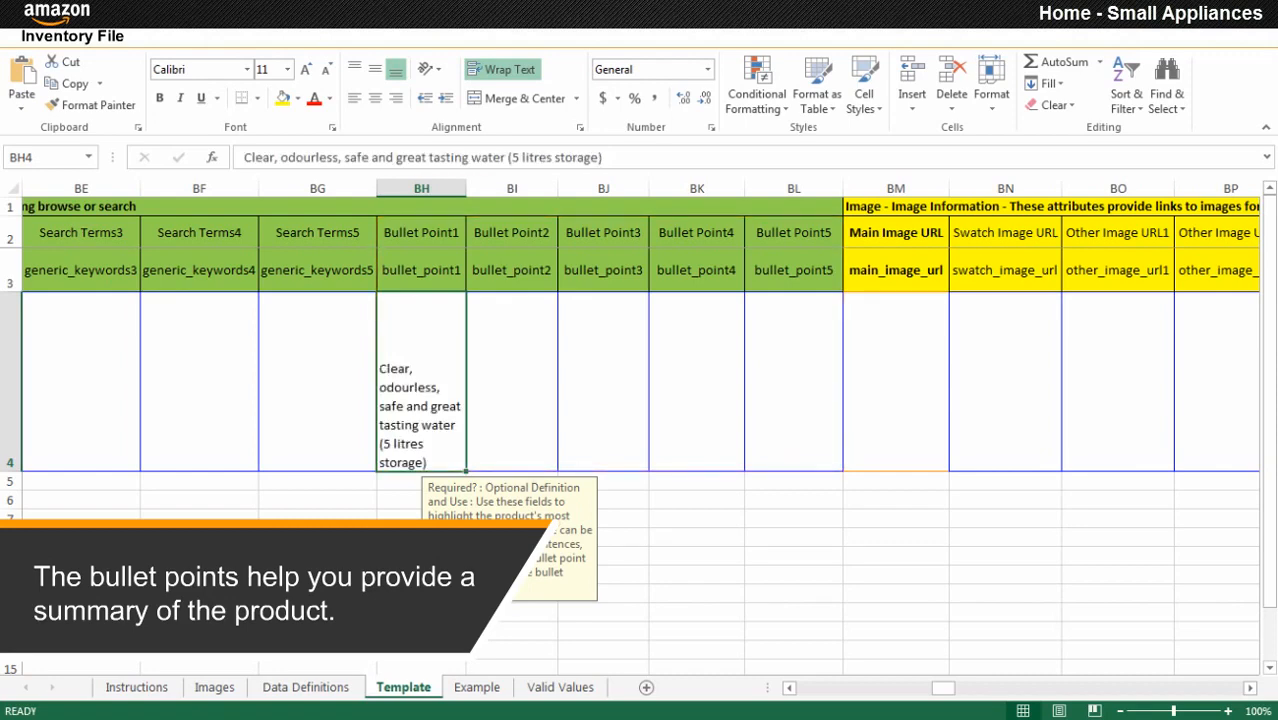
{"action": "key", "text": "Tab"}
{"action": "type", "text": "No gas, no electricity required"}
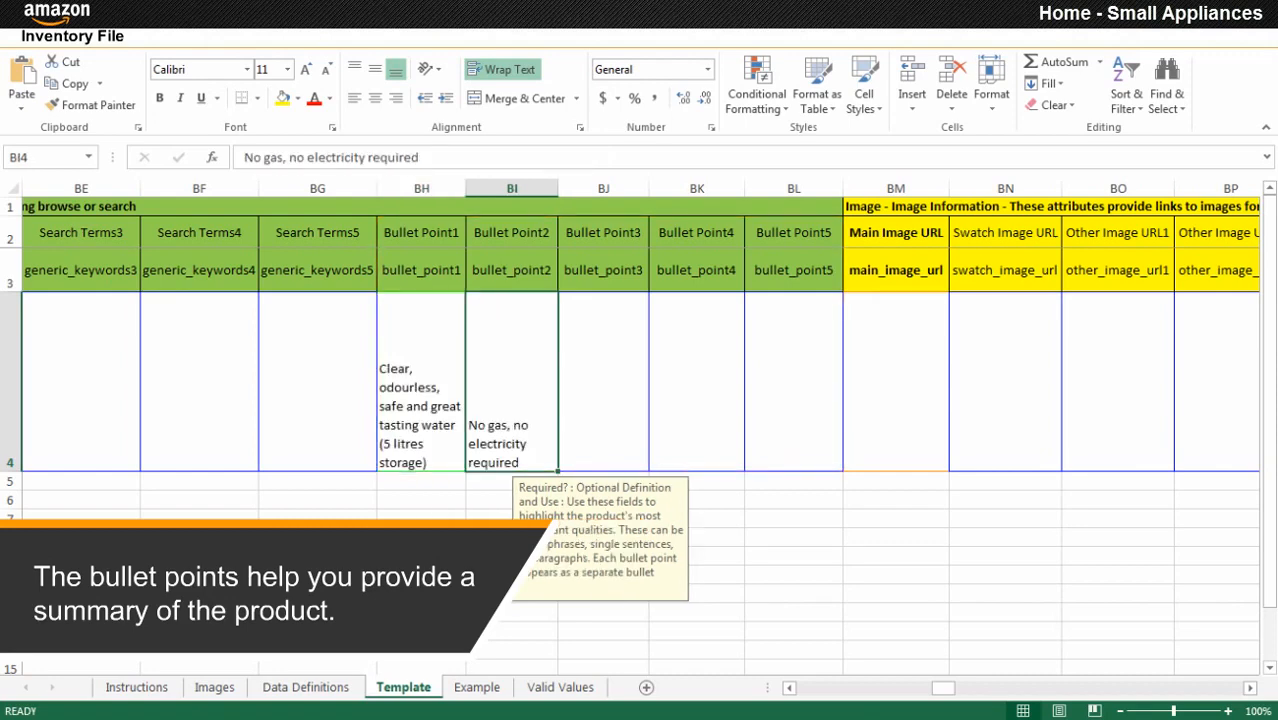
{"action": "key", "text": "Tab"}
{"action": "type", "text": "No plumbing or expensive maintenance required"}
{"action": "key", "text": "Tab"}
{"action": "type", "text": "Meets stringent US EPA norms"}
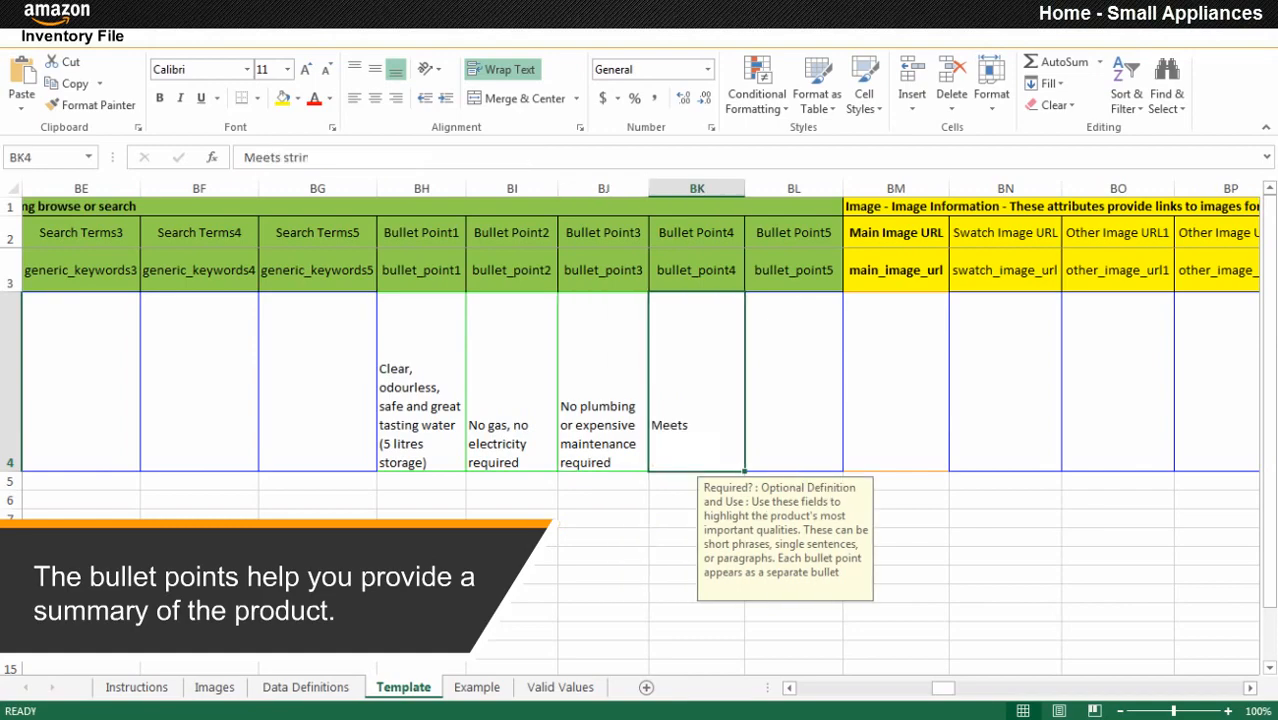
{"action": "key", "text": "Tab"}
{"action": "type", "text": "Advanced Auto Shut off: Water shuts off when Germkill Kit is exhausted and turns red"}
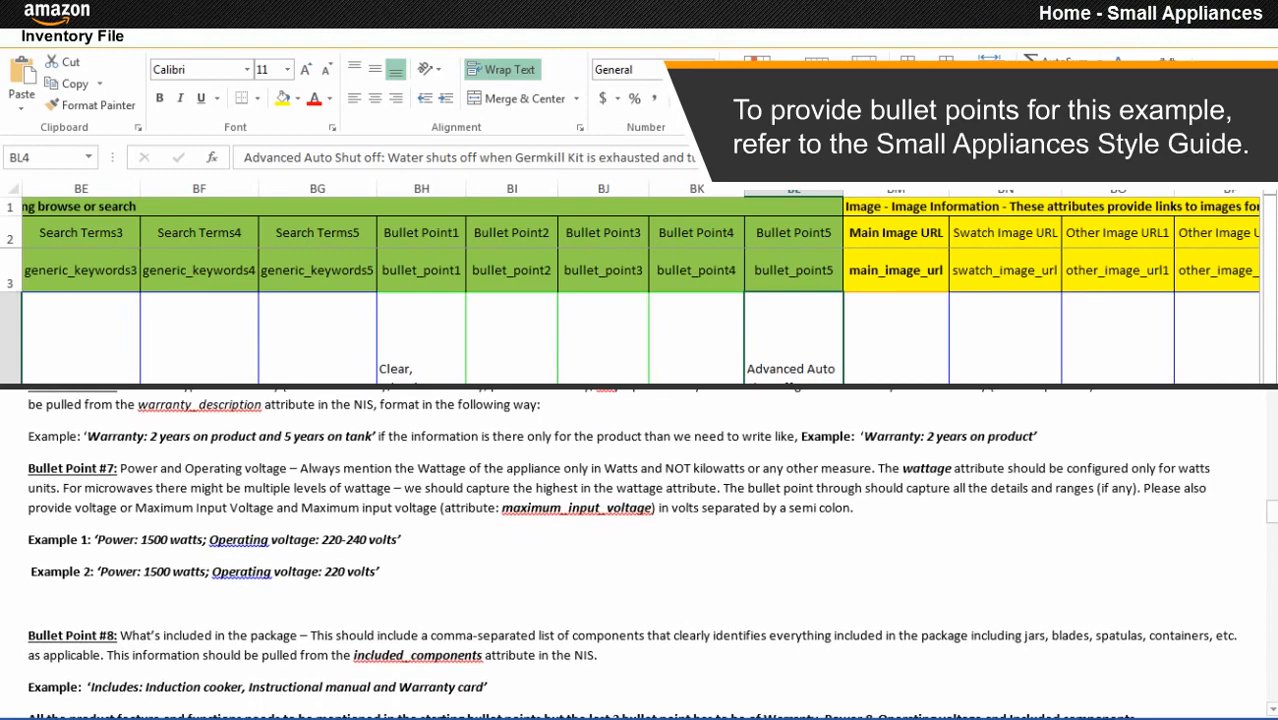
{"action": "left_click", "coordinate": [896, 381]}
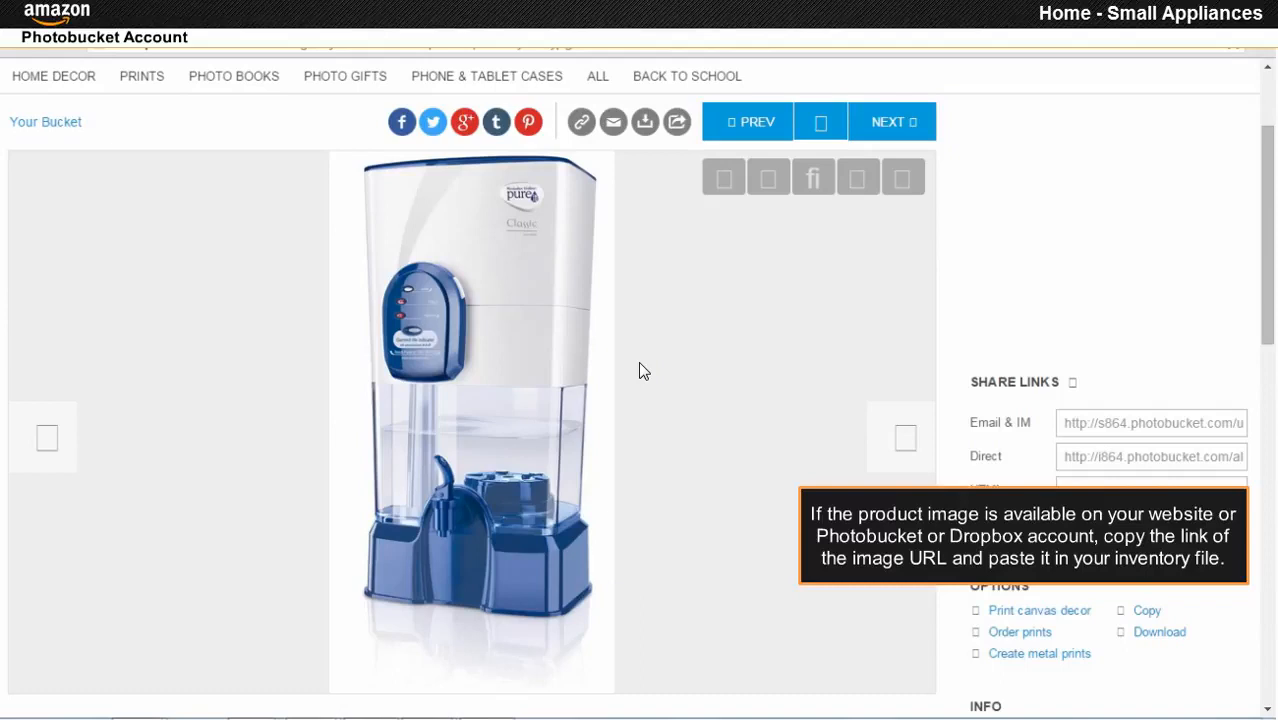
Copy the Photobucket purifier photo's image URL into cell BM4 (Main Image URL).
{"action": "right_click", "coordinate": [463, 305]}
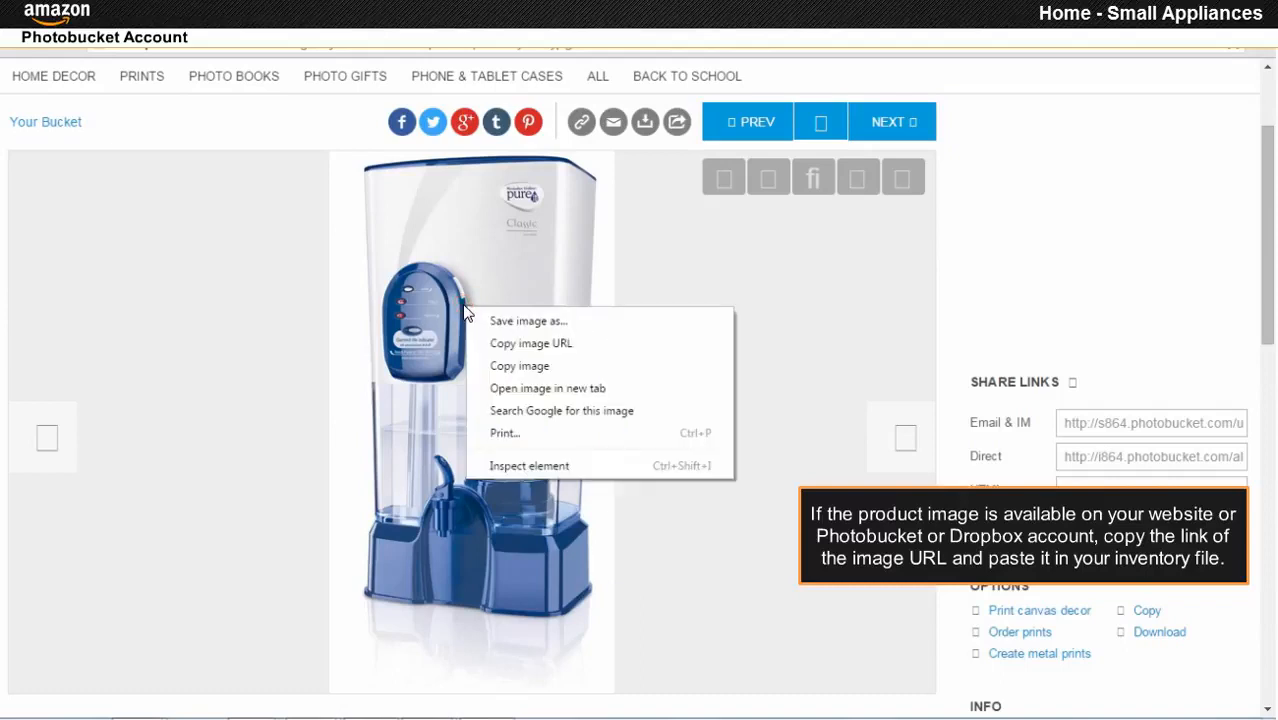
{"action": "left_click", "coordinate": [520, 345]}
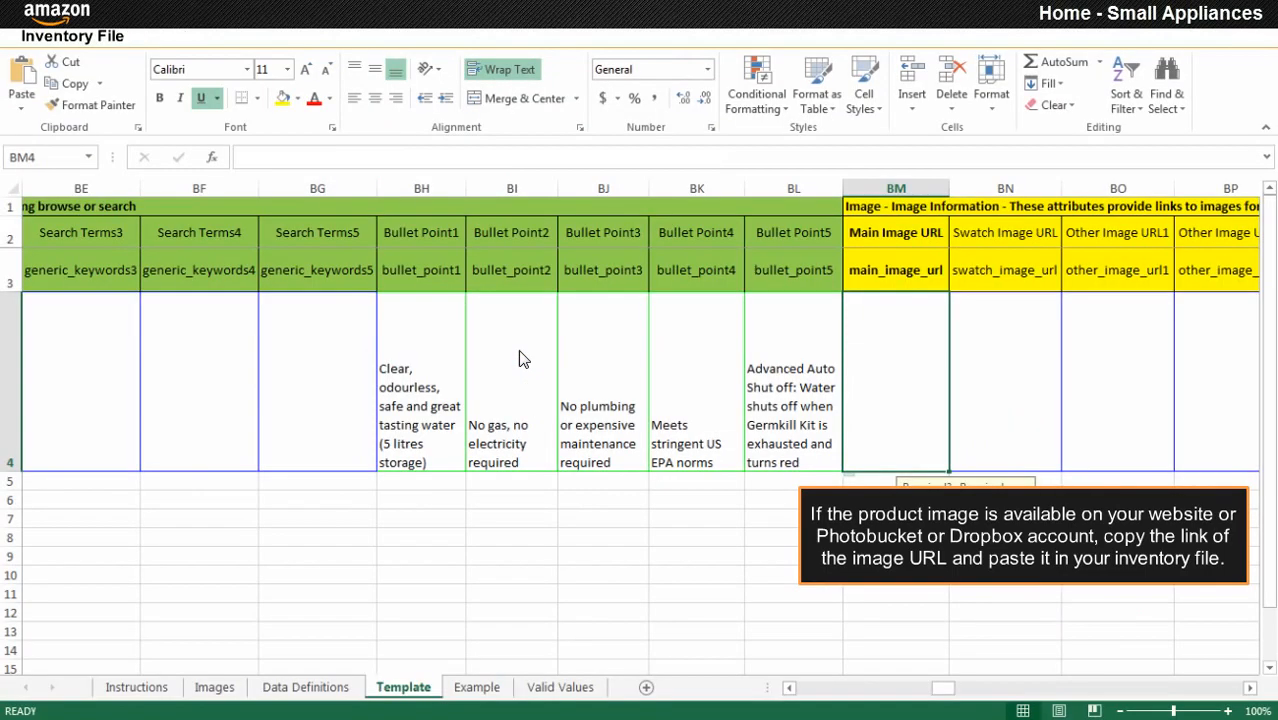
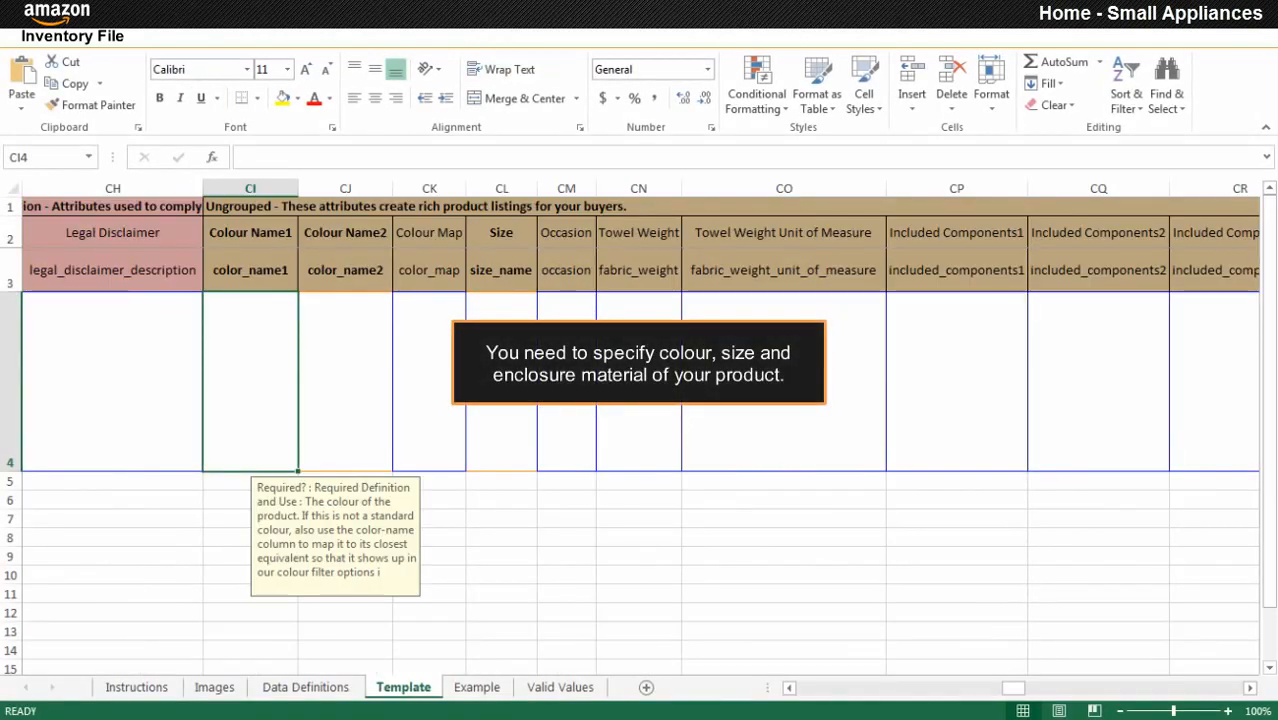
Fill row 4 with colour Blue in CI4, size Others in CL4 and enclosure material Plastic in CT4.
{"action": "left_click", "coordinate": [1029, 687]}
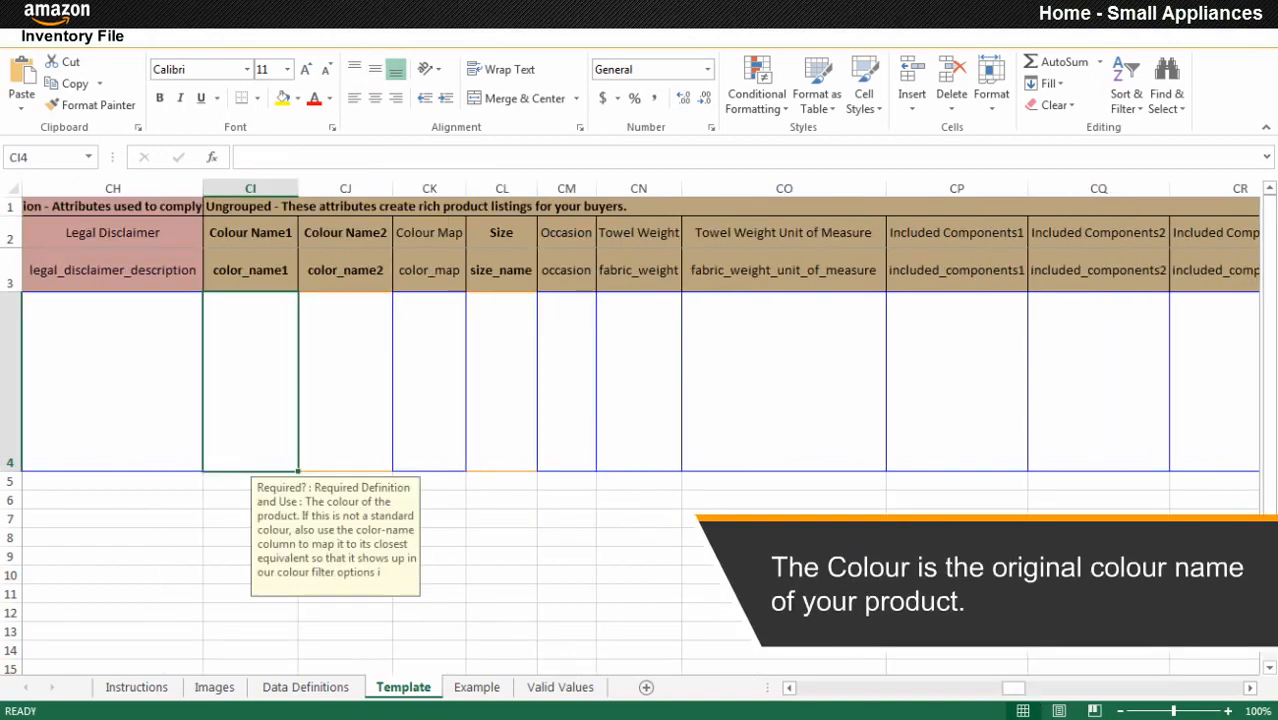
{"action": "type", "text": "Blue"}
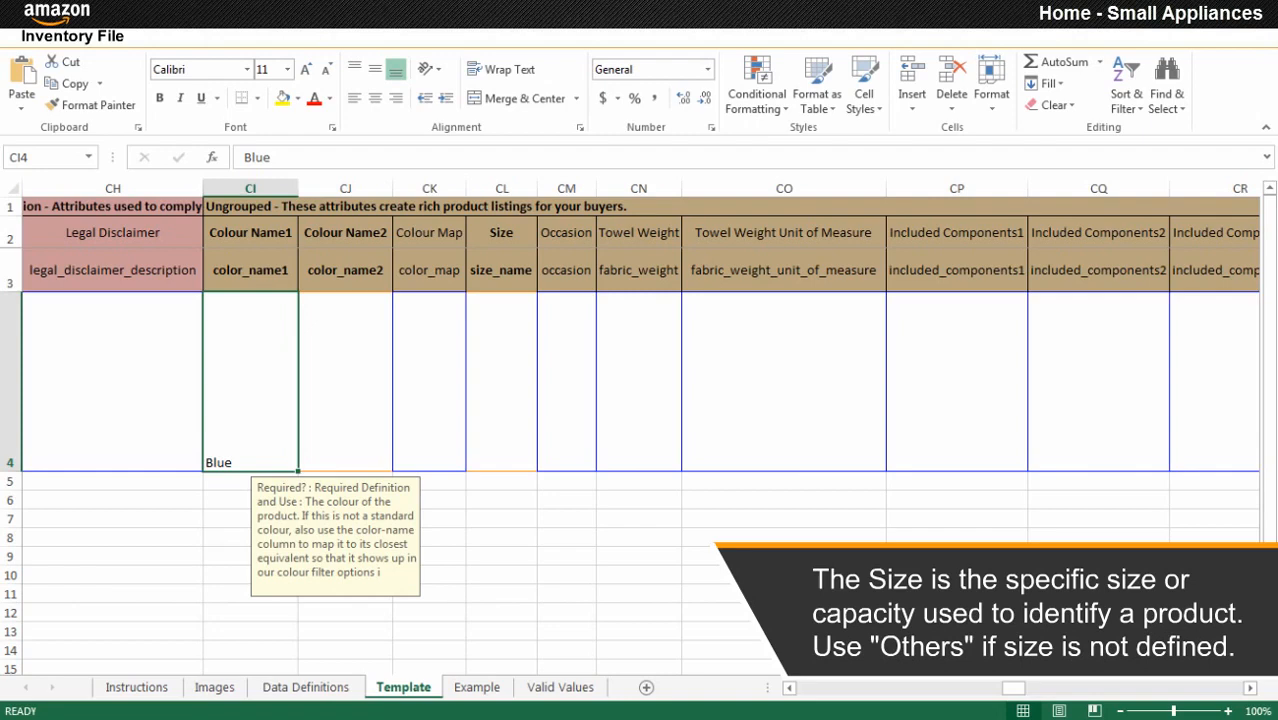
{"action": "left_click", "coordinate": [501, 381]}
{"action": "scroll", "coordinate": [560, 630], "scroll_direction": "down", "scroll_amount": 10}
{"action": "left_click", "coordinate": [498, 621]}
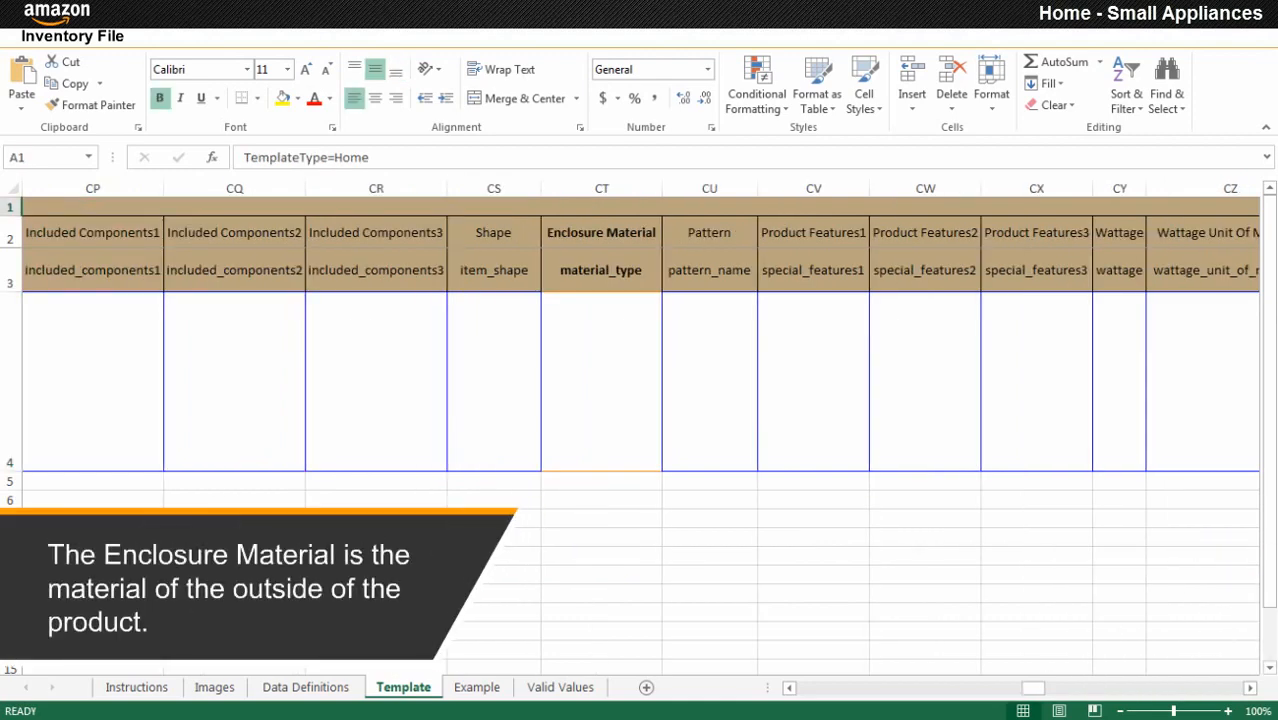
{"action": "left_click", "coordinate": [601, 381]}
{"action": "scroll", "coordinate": [640, 630], "scroll_direction": "down", "scroll_amount": 20}
{"action": "key", "text": "Return"}
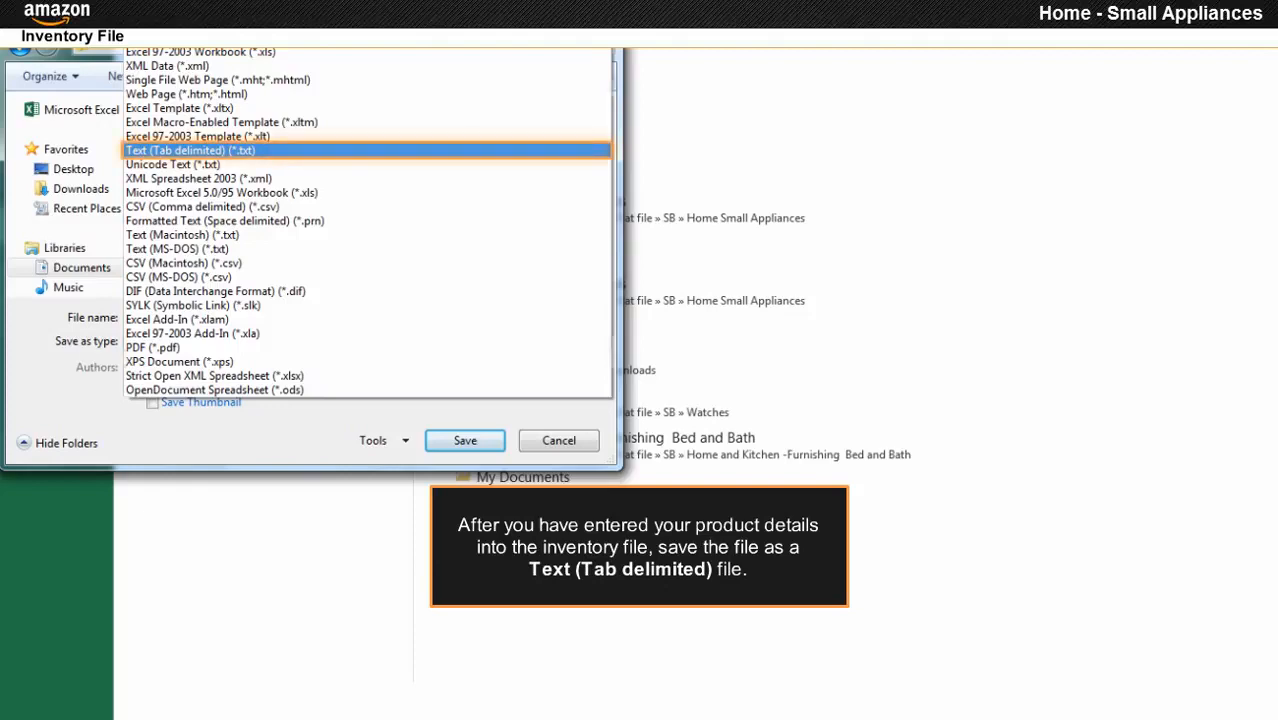
Save the inventory as Flat.File.Home.in.txt in Text (Tab delimited) format.
{"action": "key", "text": "Return"}
{"action": "left_click", "coordinate": [471, 418]}
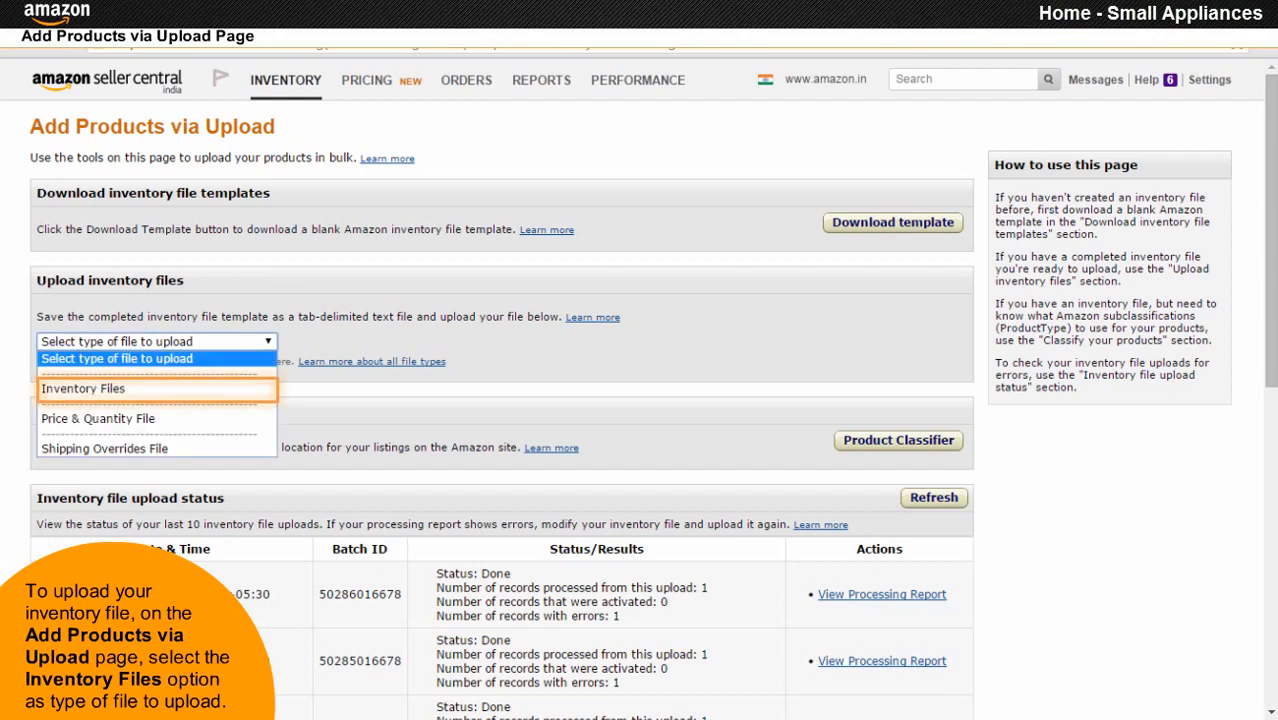
Upload Flat.File.Home.in.txt to Seller Central with the Inventory Files upload type.
{"action": "left_click", "coordinate": [137, 395]}
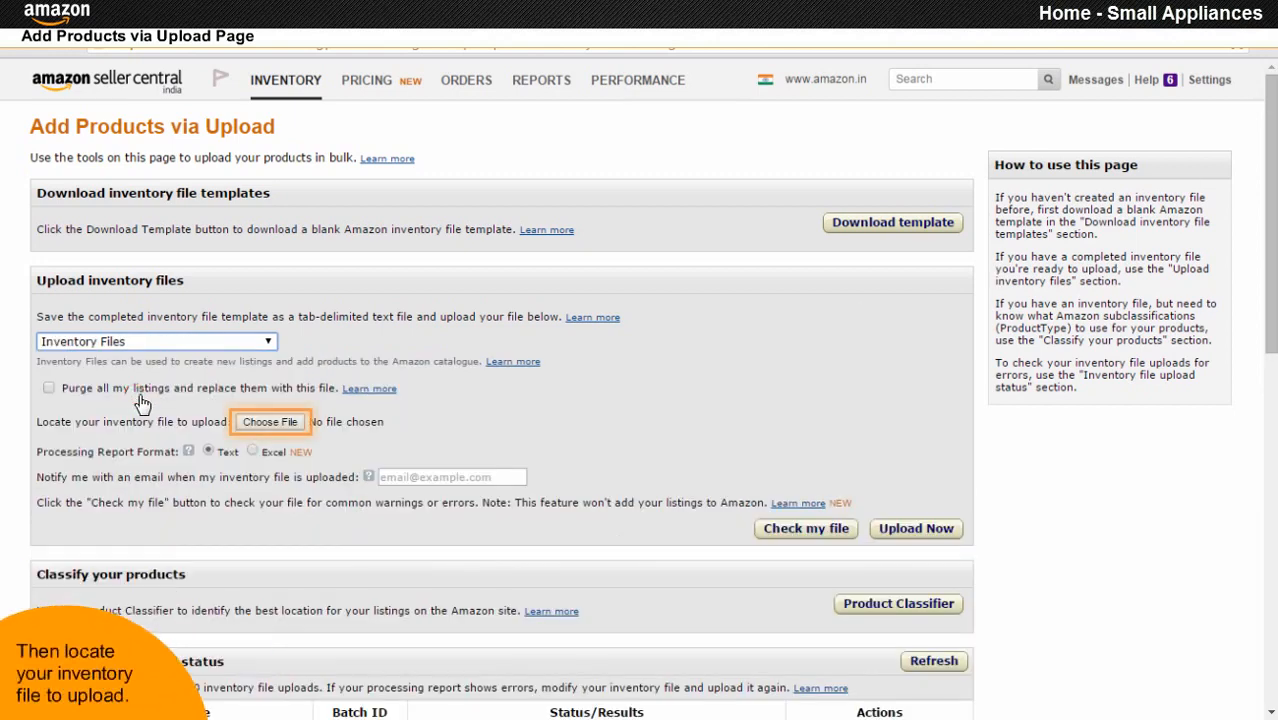
{"action": "left_click", "coordinate": [268, 425]}
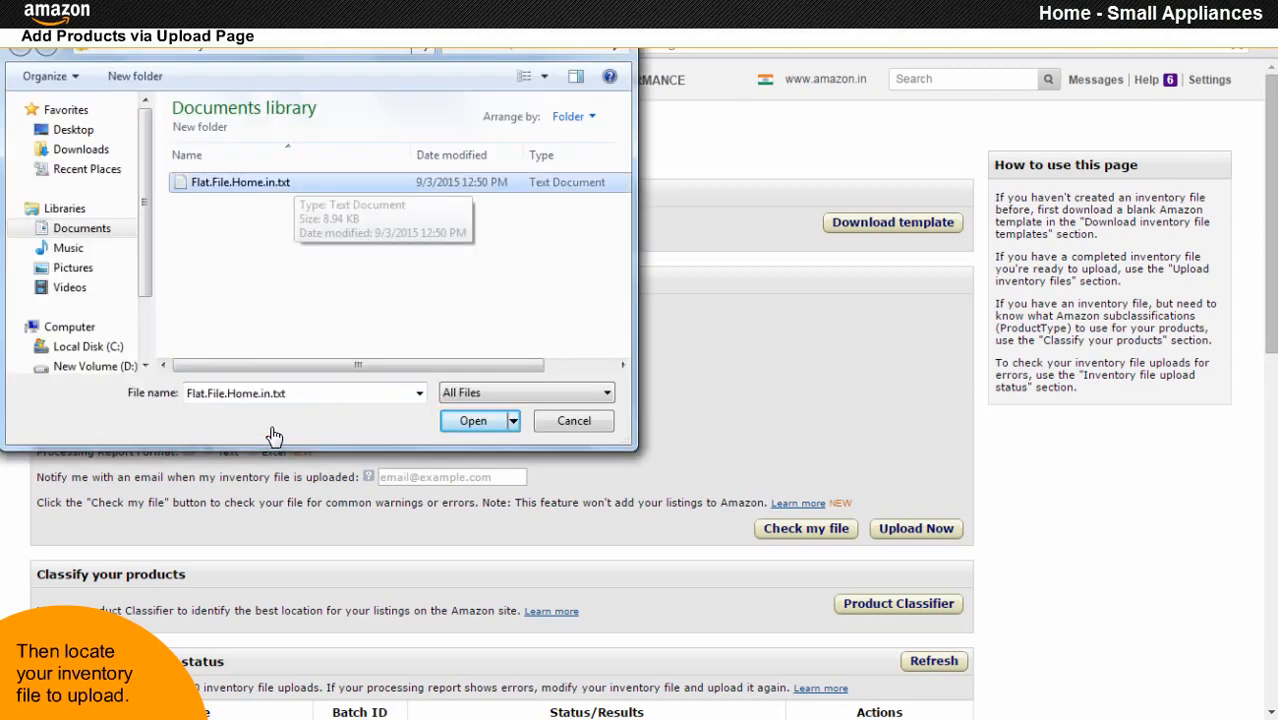
{"action": "left_click", "coordinate": [470, 423]}
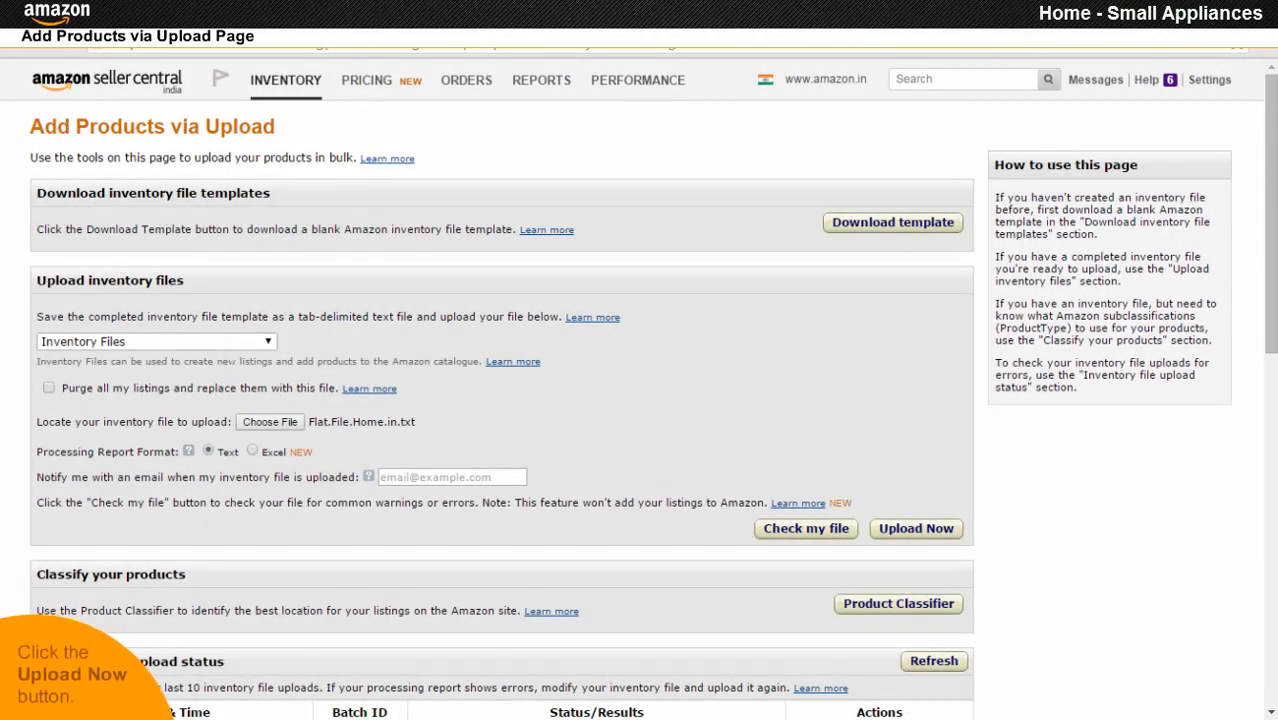
{"action": "left_click", "coordinate": [916, 529]}
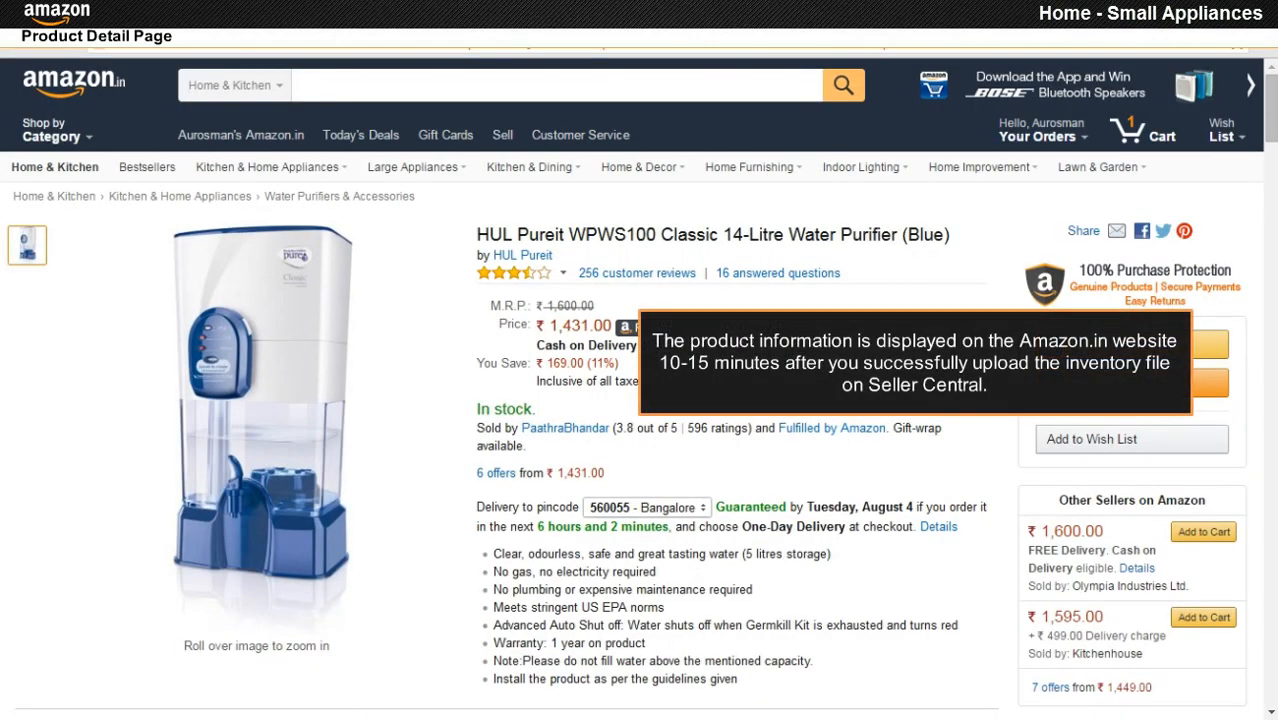
{"action": "scroll", "coordinate": [632, 388], "scroll_direction": "down", "scroll_amount": 6}
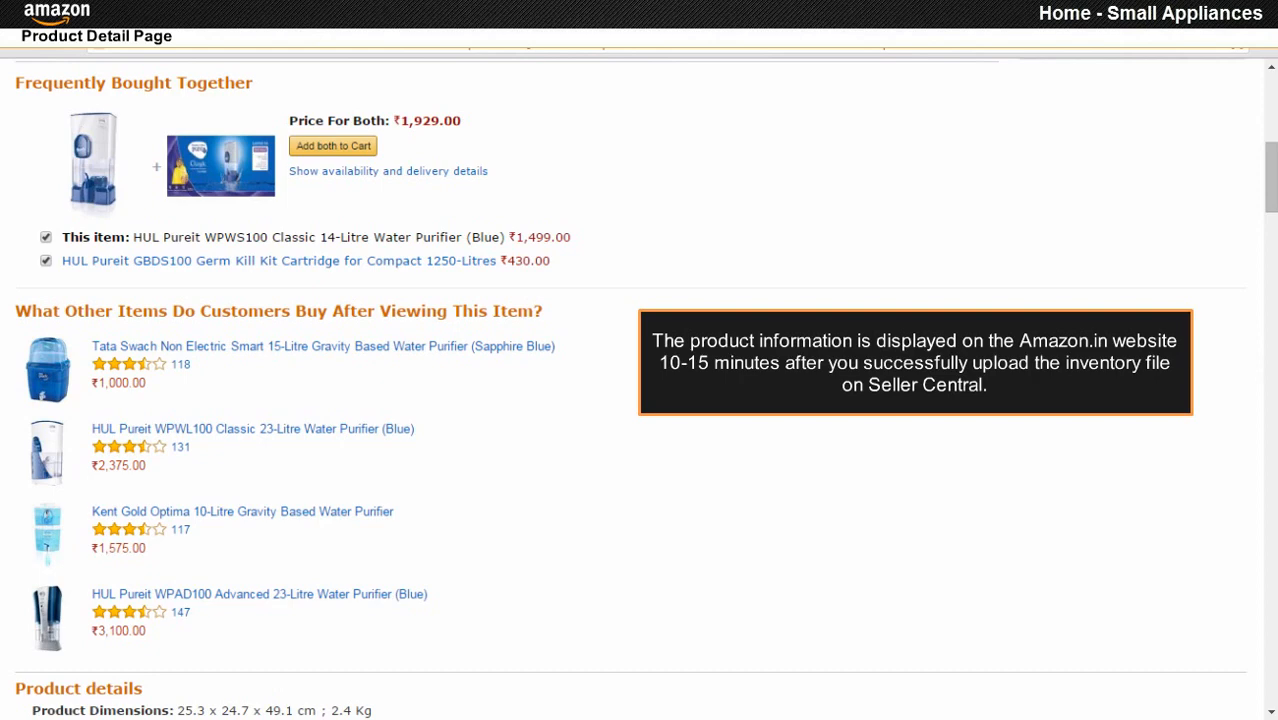
{"action": "scroll", "coordinate": [640, 388], "scroll_direction": "down", "scroll_amount": 6}
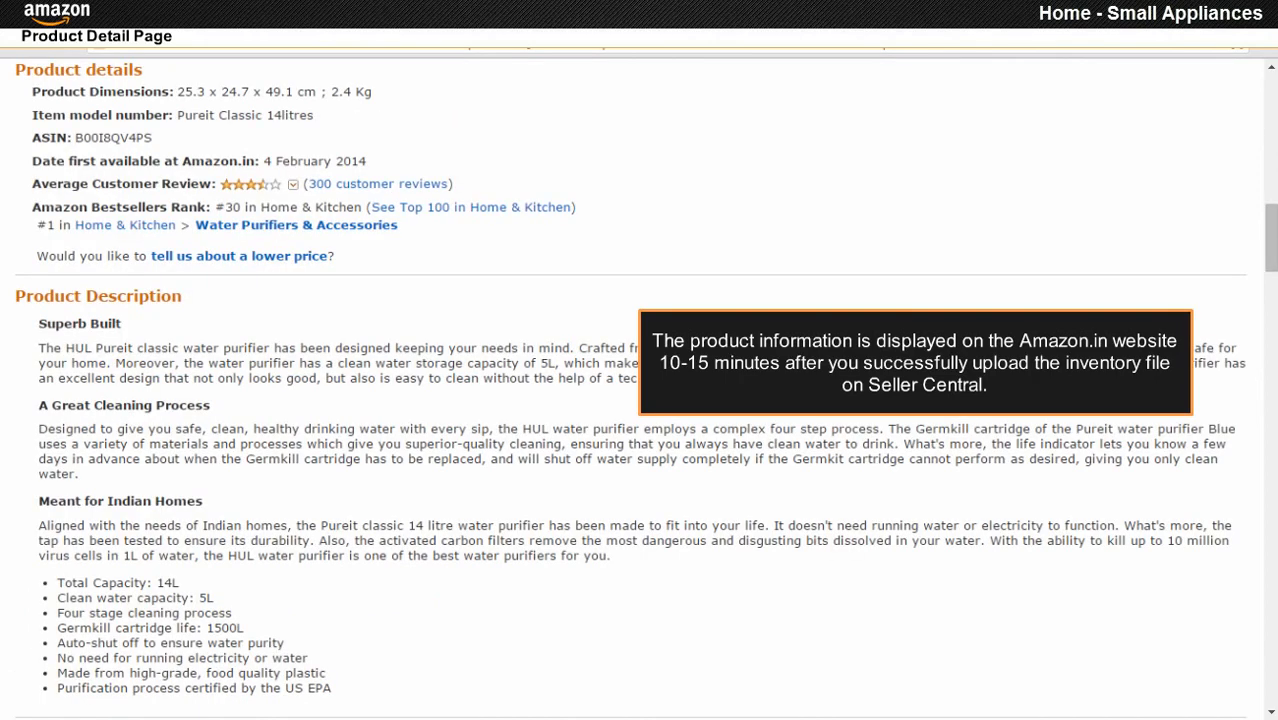